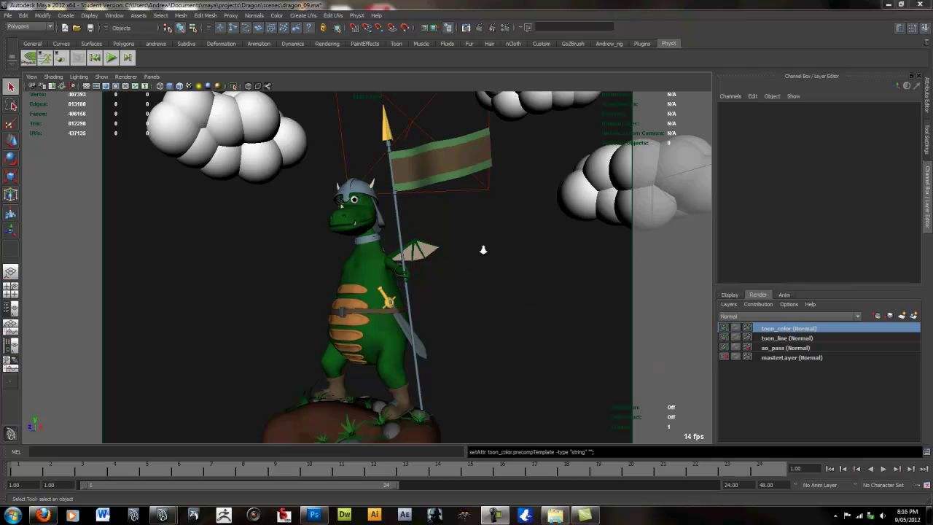
# - Orbit around the dragon from behind and front, pulling back to reveal clouds and rock
pyautogui.keyDown('alt'); pyautogui.moveTo(500, 248); pyautogui.dragTo(410, 315); pyautogui.keyUp('alt')
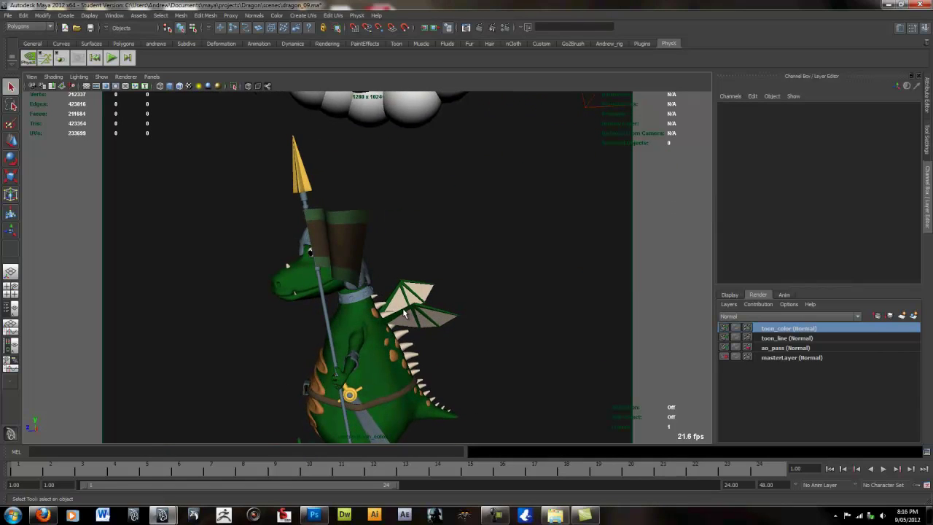
pyautogui.click(403, 312)
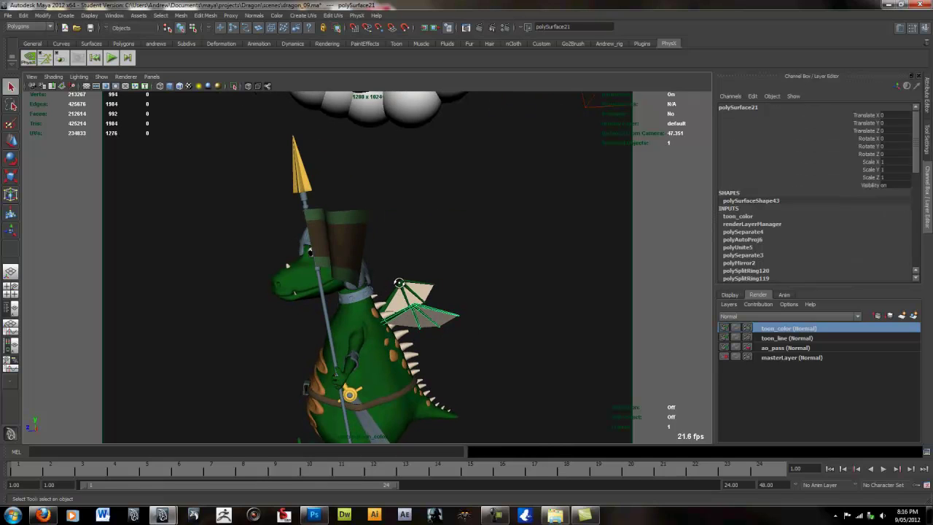
pyautogui.keyDown('alt'); pyautogui.moveTo(498, 277); pyautogui.dragTo(405, 272); pyautogui.keyUp('alt')
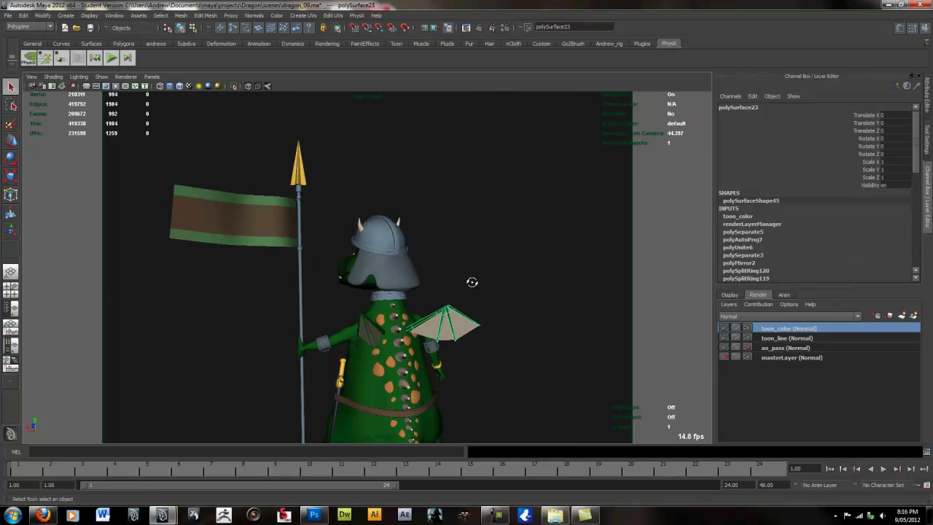
pyautogui.keyDown('alt'); pyautogui.moveTo(472, 281); pyautogui.dragTo(370, 290); pyautogui.keyUp('alt')
pyautogui.keyDown('alt'); pyautogui.moveTo(371, 290); pyautogui.dragTo(323, 277, button='right'); pyautogui.keyUp('alt')
pyautogui.keyDown('alt'); pyautogui.moveTo(322, 277); pyautogui.dragTo(413, 313); pyautogui.keyUp('alt')
pyautogui.keyDown('alt'); pyautogui.moveTo(412, 313); pyautogui.dragTo(309, 290, button='right'); pyautogui.keyUp('alt')
pyautogui.keyDown('alt'); pyautogui.moveTo(308, 290); pyautogui.dragTo(342, 291); pyautogui.keyUp('alt')
# - Zoom out to fit the whole scene and marquee-select every object
pyautogui.keyDown('alt'); pyautogui.moveTo(343, 291); pyautogui.dragTo(250, 173, button='right'); pyautogui.keyUp('alt')
pyautogui.moveTo(240, 141); pyautogui.dragTo(500, 416)
pyautogui.keyDown('alt'); pyautogui.moveTo(541, 427); pyautogui.dragTo(351, 292, button='right'); pyautogui.keyUp('alt')
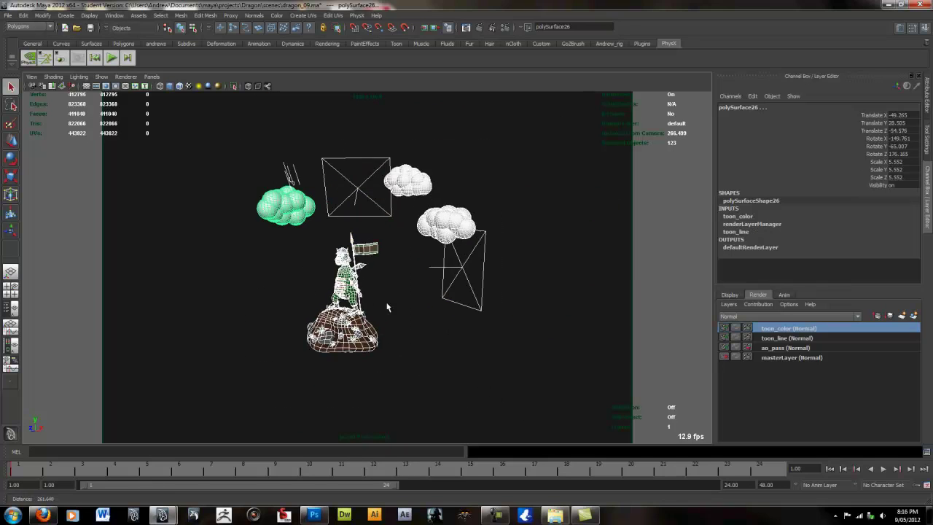
# - Create a render layer from the selection and rename layer1 to clay_render
pyautogui.keyDown('alt'); pyautogui.moveTo(398, 317); pyautogui.dragTo(488, 368, button='right'); pyautogui.keyUp('alt')
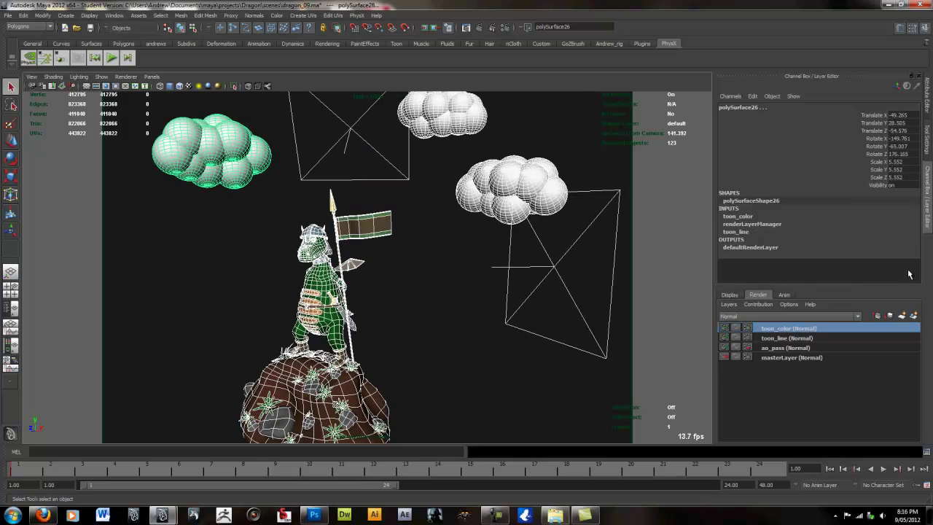
pyautogui.click(911, 315)
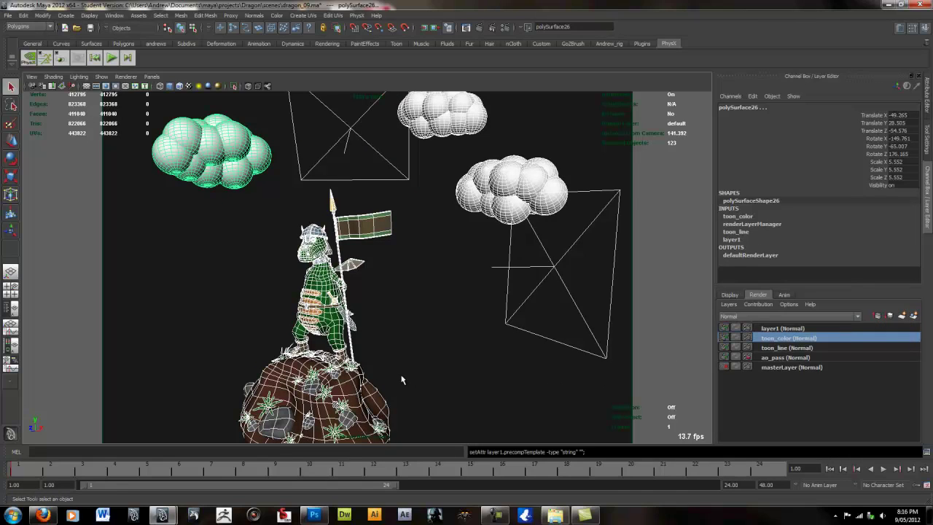
pyautogui.keyDown('alt'); pyautogui.moveTo(434, 385); pyautogui.dragTo(438, 350, button='middle'); pyautogui.keyUp('alt')
pyautogui.click(771, 328)
pyautogui.doubleClick(770, 329)
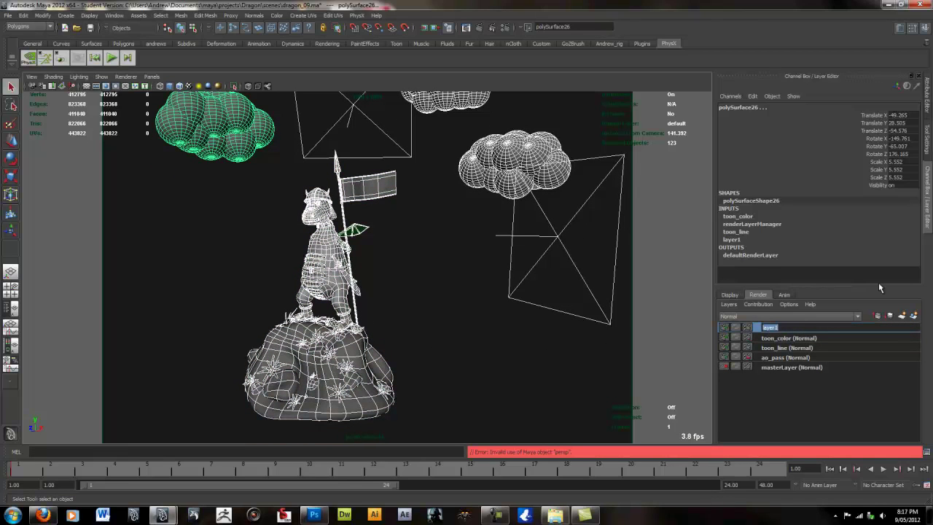
pyautogui.write('clay render')
pyautogui.press('Return')
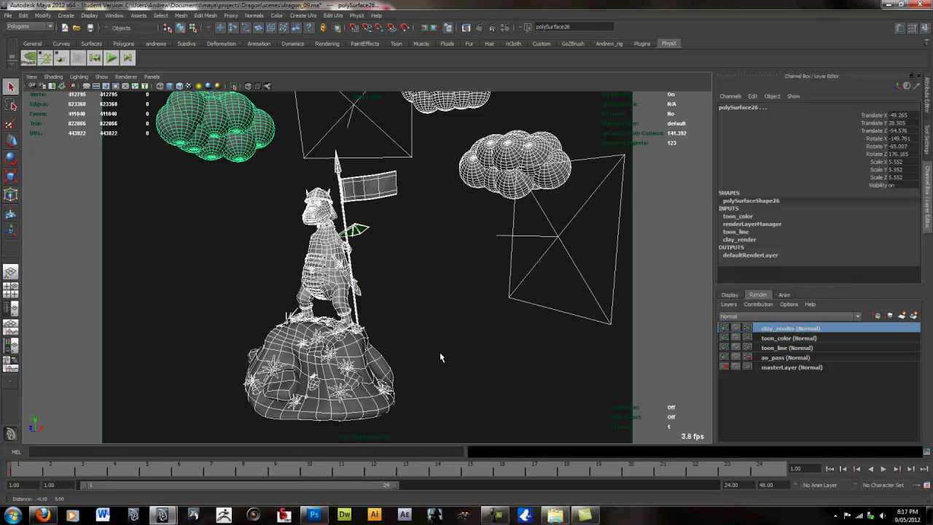
# - Switch to smooth shading, reframe the scene, and box-select all its objects again
pyautogui.scroll(-4, 402, 322)
pyautogui.press('5')
pyautogui.click(474, 341)
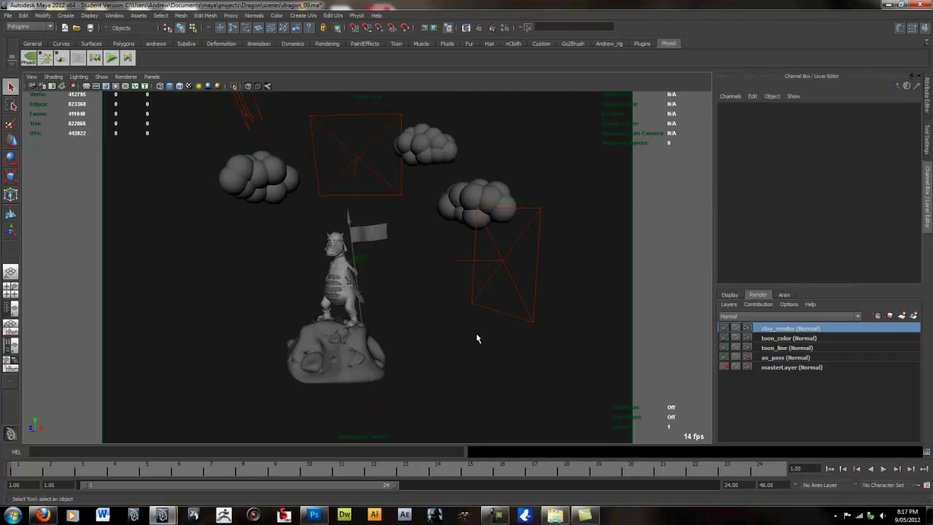
pyautogui.keyDown('alt'); pyautogui.moveTo(474, 338); pyautogui.dragTo(316, 241); pyautogui.keyUp('alt')
pyautogui.moveTo(213, 133); pyautogui.dragTo(522, 427)
pyautogui.scroll(3, 416, 304)
pyautogui.keyDown('alt'); pyautogui.moveTo(437, 295); pyautogui.dragTo(437, 279, button='middle'); pyautogui.keyUp('alt')
pyautogui.keyDown('alt'); pyautogui.moveTo(437, 279); pyautogui.dragTo(432, 340, button='right'); pyautogui.keyUp('alt')
pyautogui.keyDown('alt'); pyautogui.moveTo(432, 340); pyautogui.dragTo(420, 350, button='middle'); pyautogui.keyUp('alt')
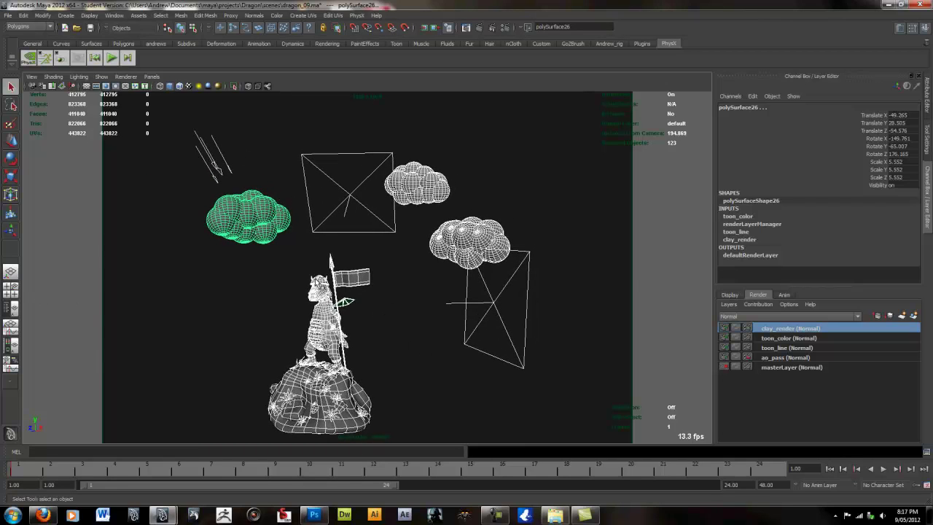
# - Create a new lambert3 material in the Hypershade/Persp layout
pyautogui.click(9, 349)
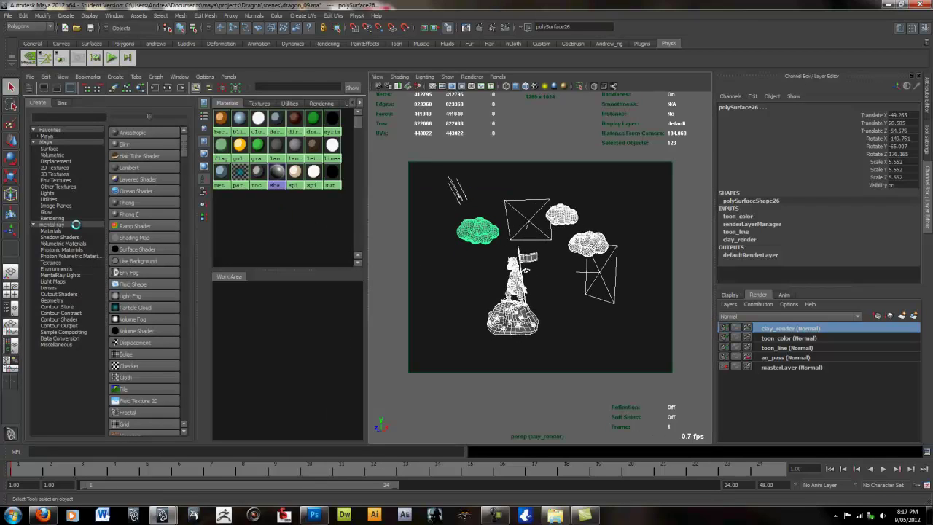
pyautogui.click(134, 167)
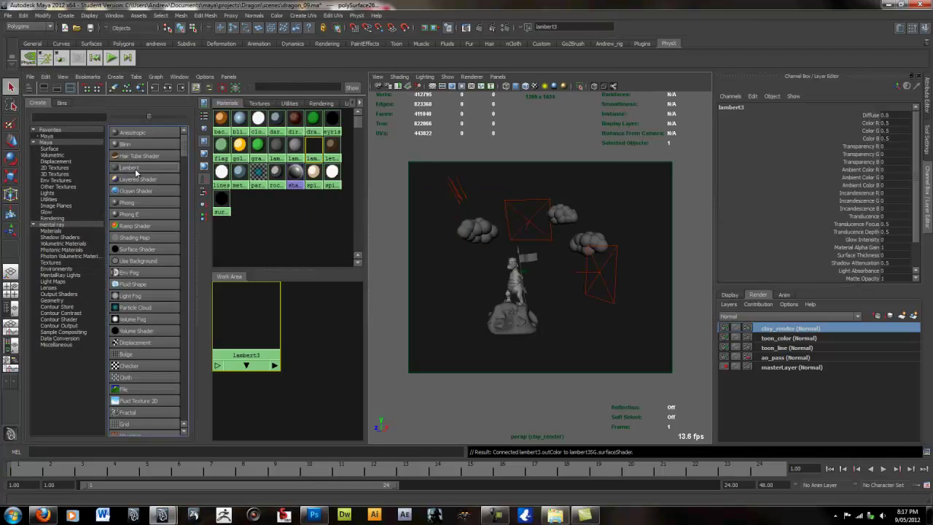
pyautogui.doubleClick(254, 318)
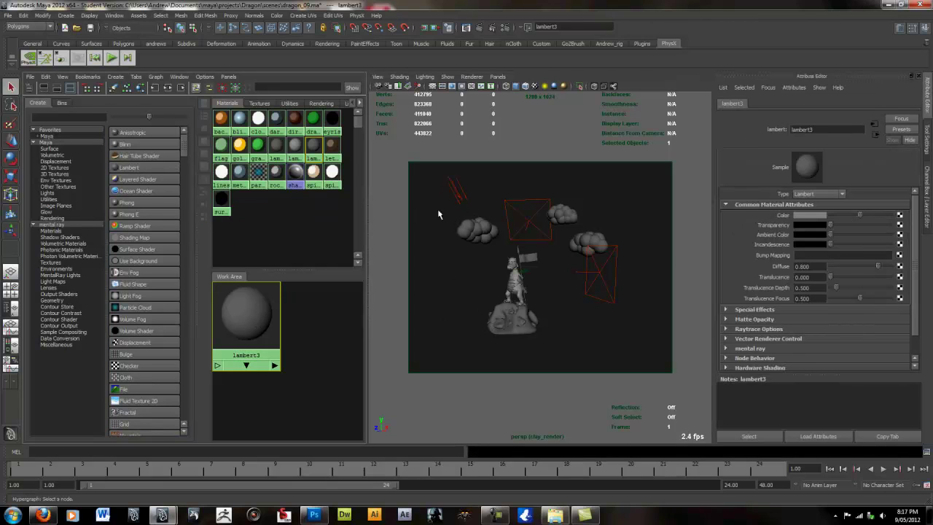
# - Select all scene objects except the two cameras and the upper-left light
pyautogui.moveTo(426, 180); pyautogui.dragTo(619, 350)
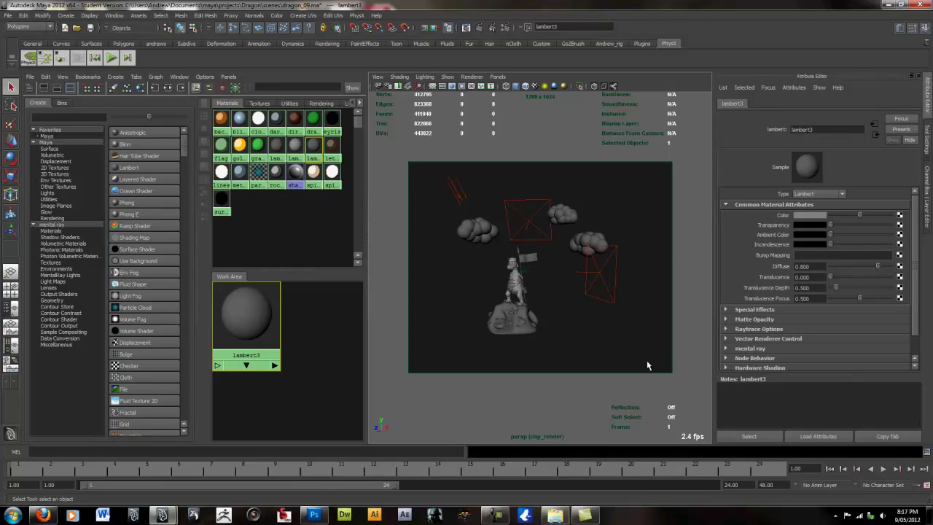
pyautogui.keyDown('ctrl'); pyautogui.click(608, 293); pyautogui.keyUp('ctrl')
pyautogui.keyDown('ctrl'); pyautogui.click(508, 199); pyautogui.keyUp('ctrl')
pyautogui.keyDown('ctrl'); pyautogui.click(458, 185); pyautogui.keyUp('ctrl')
# - Assign lambert3 to the selected objects and maximise the perspective view
pyautogui.rightClick(252, 325)
pyautogui.click(255, 333)
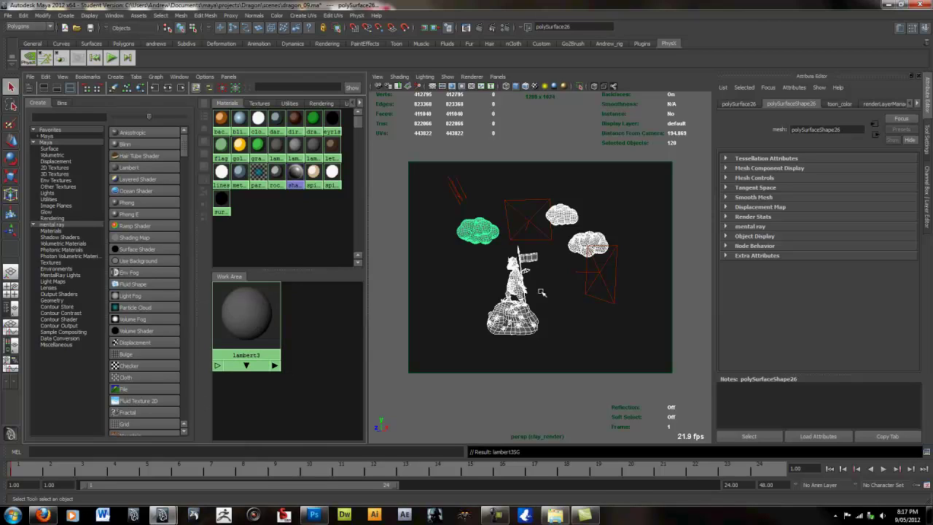
pyautogui.rightClick(247, 318)
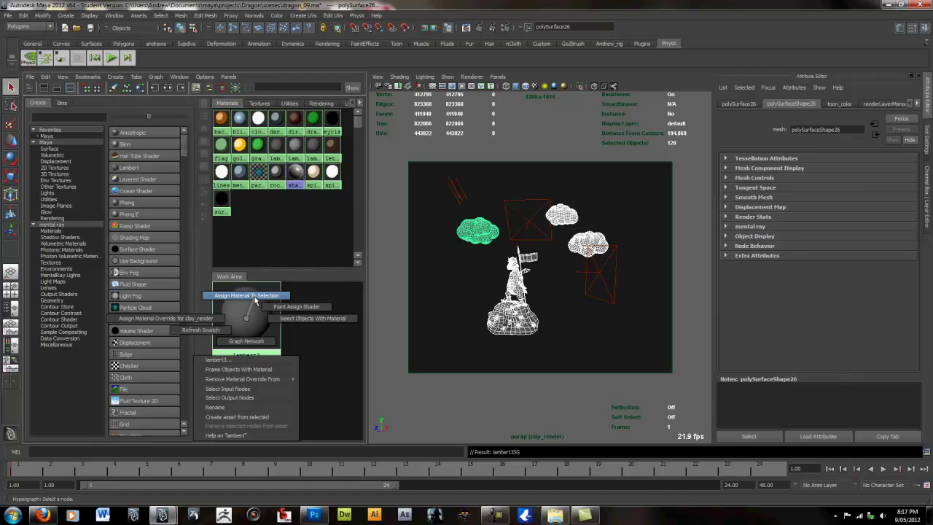
pyautogui.click(255, 298)
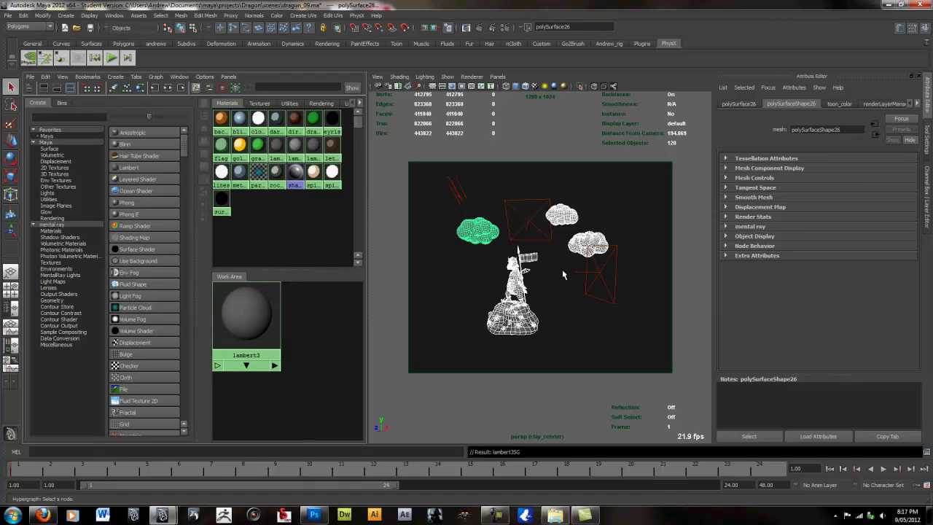
pyautogui.press('space')
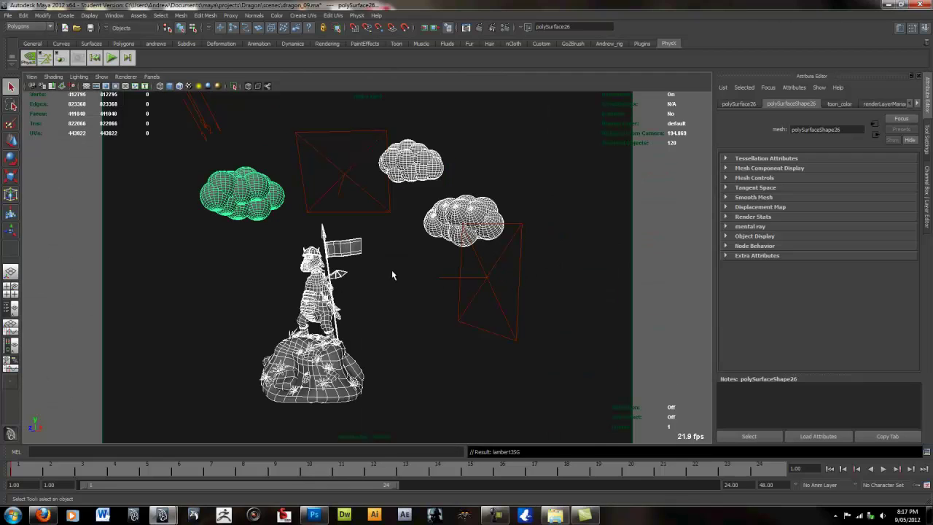
# - Enable smooth shading, deselect, and move in to a close front view of the dragon
pyautogui.keyDown('alt'); pyautogui.moveTo(399, 278); pyautogui.dragTo(440, 306, button='middle'); pyautogui.keyUp('alt')
pyautogui.press('5')
pyautogui.click(439, 306)
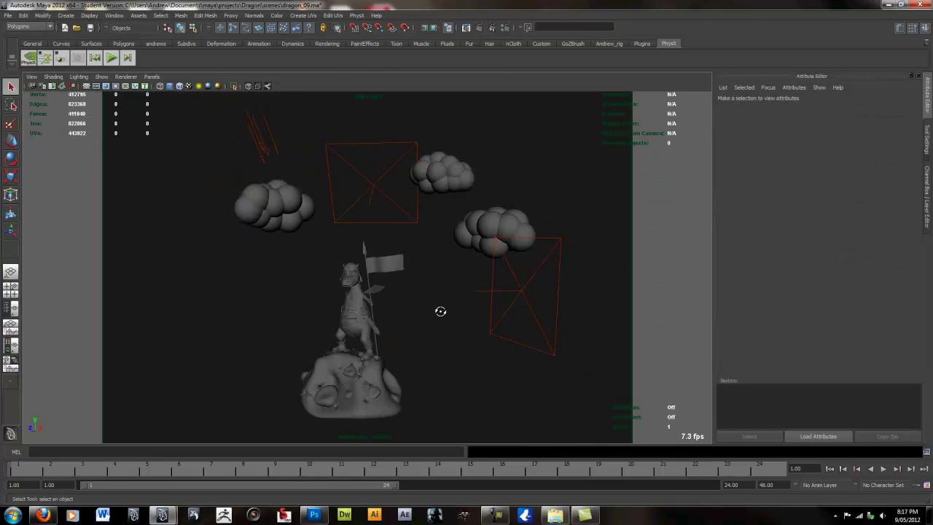
pyautogui.keyDown('alt'); pyautogui.moveTo(441, 305); pyautogui.dragTo(425, 323); pyautogui.keyUp('alt')
pyautogui.keyDown('alt'); pyautogui.moveTo(425, 322); pyautogui.dragTo(466, 362, button='right'); pyautogui.keyUp('alt')
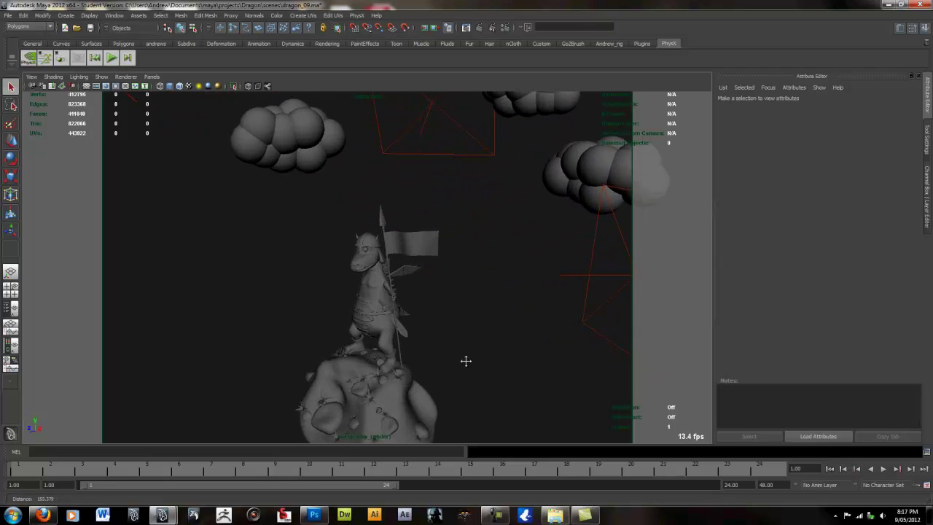
pyautogui.keyDown('alt'); pyautogui.moveTo(467, 362); pyautogui.dragTo(488, 345); pyautogui.keyUp('alt')
# - Add a view bookmark named clay_camera in the Bookmark Editor, then restore the Channel Box
pyautogui.click(32, 77)
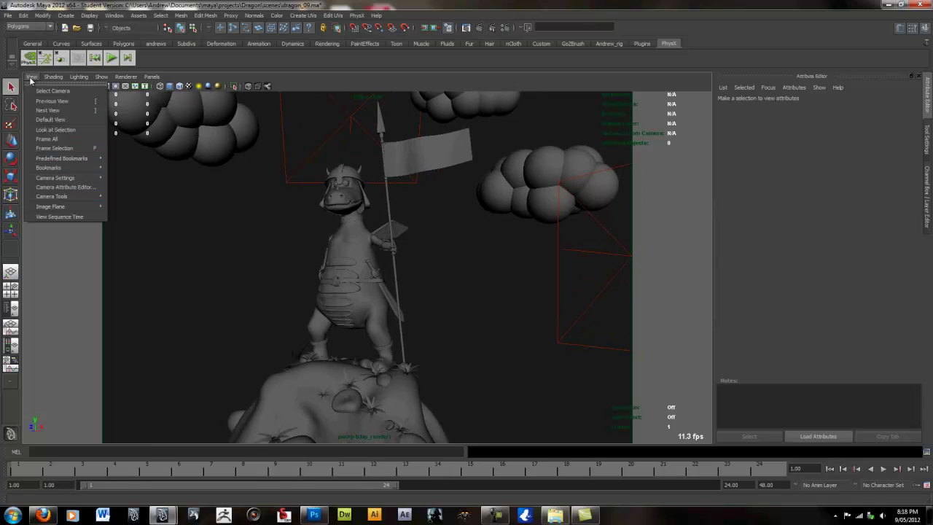
pyautogui.moveTo(51, 169)
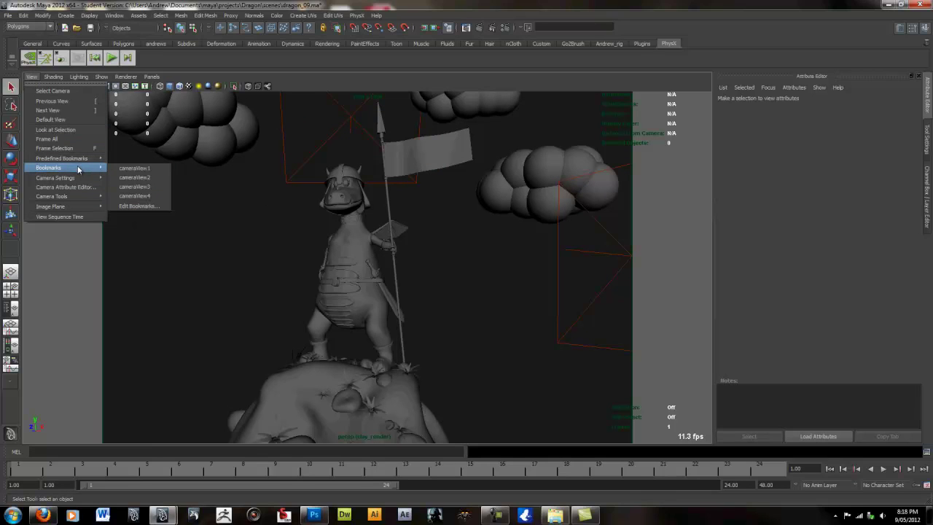
pyautogui.click(144, 206)
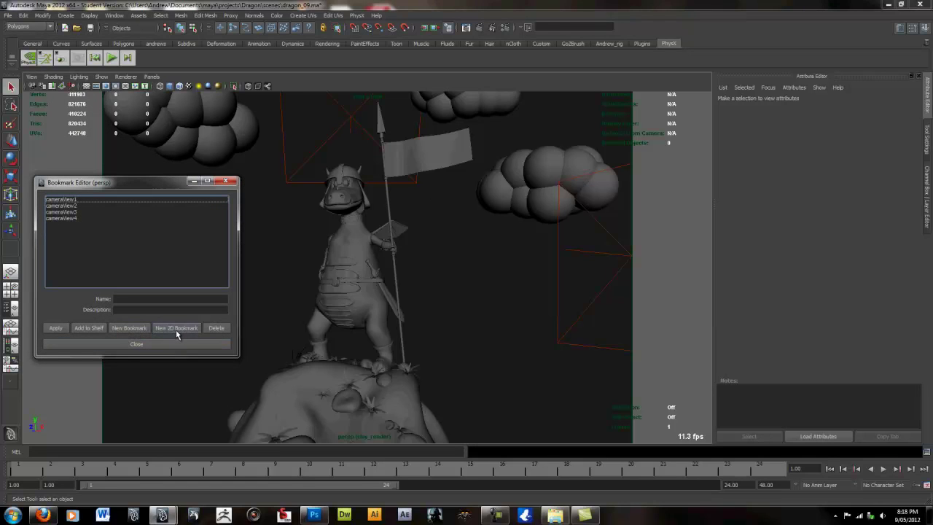
pyautogui.click(129, 328)
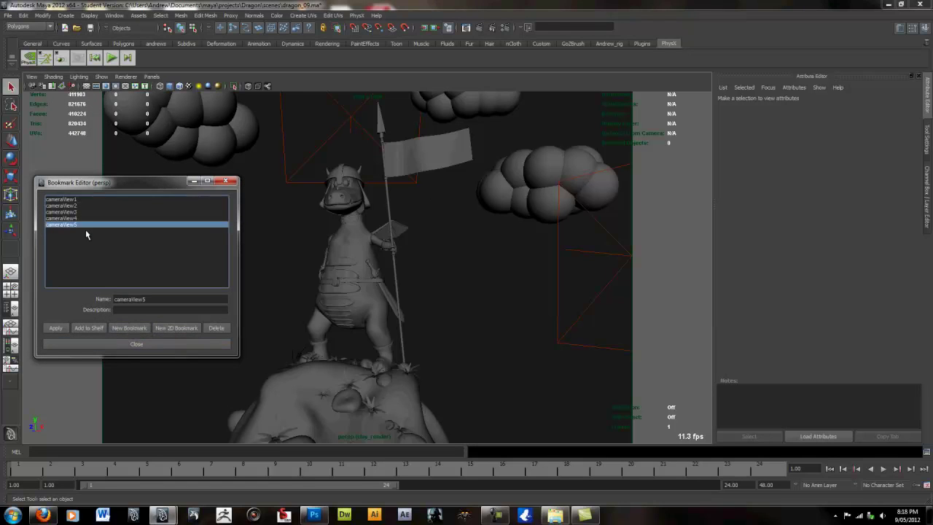
pyautogui.doubleClick(146, 299)
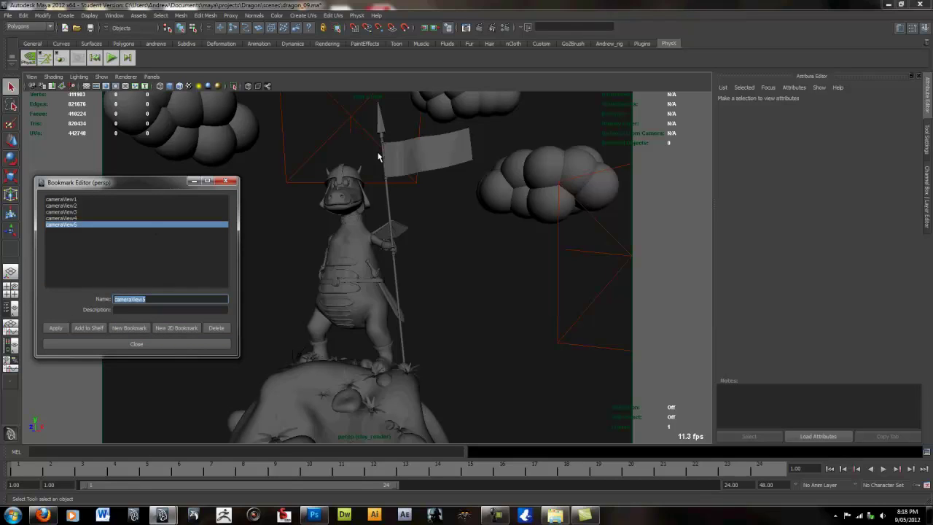
pyautogui.write('clay')
pyautogui.press('Return')
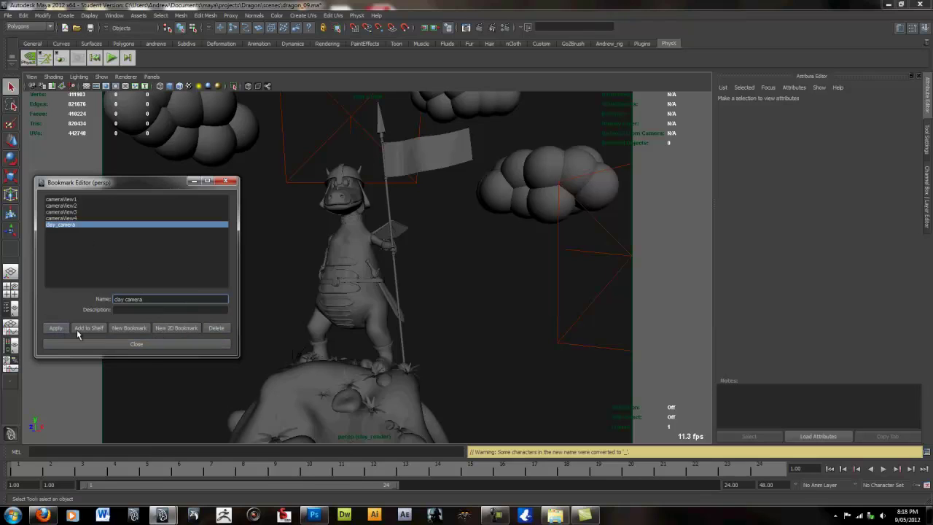
pyautogui.click(150, 345)
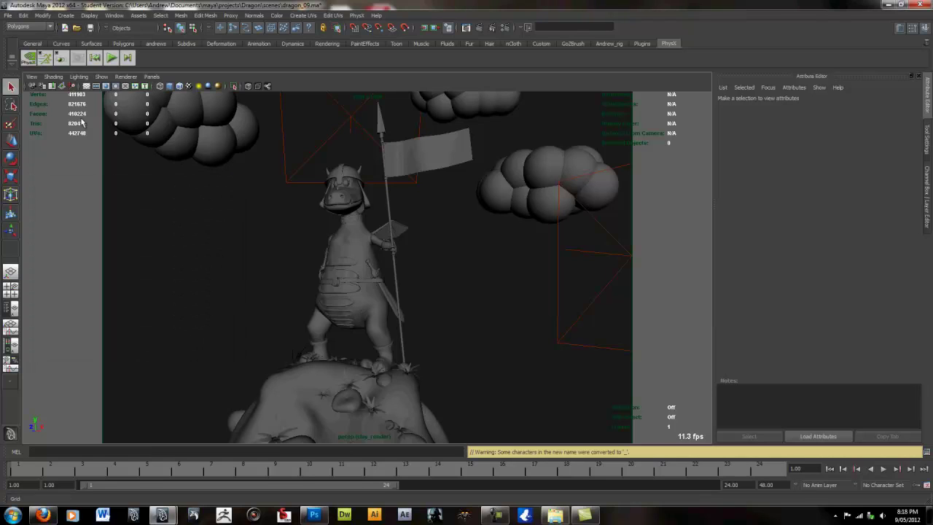
pyautogui.hotkey('ctrl', 'a')
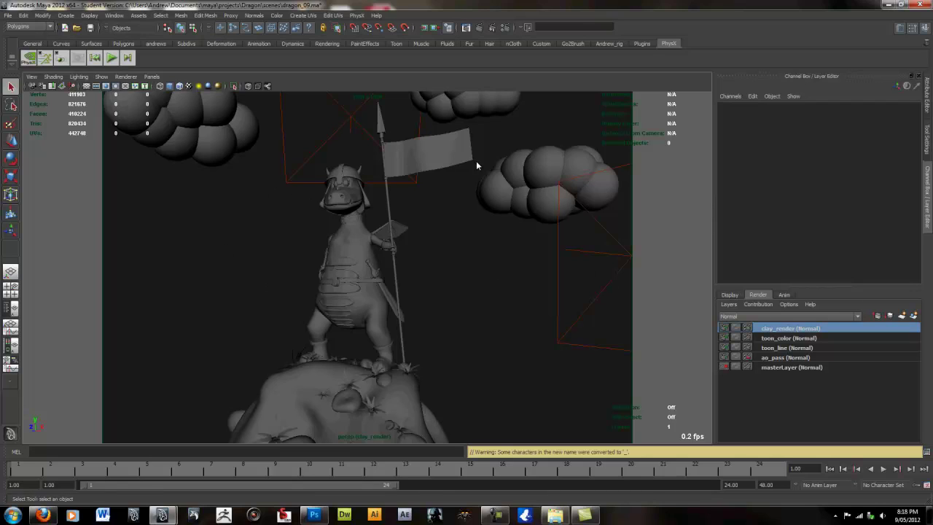
# - Set perspShape's Environment Background Color to light blue in the colour picker
pyautogui.click(41, 87)
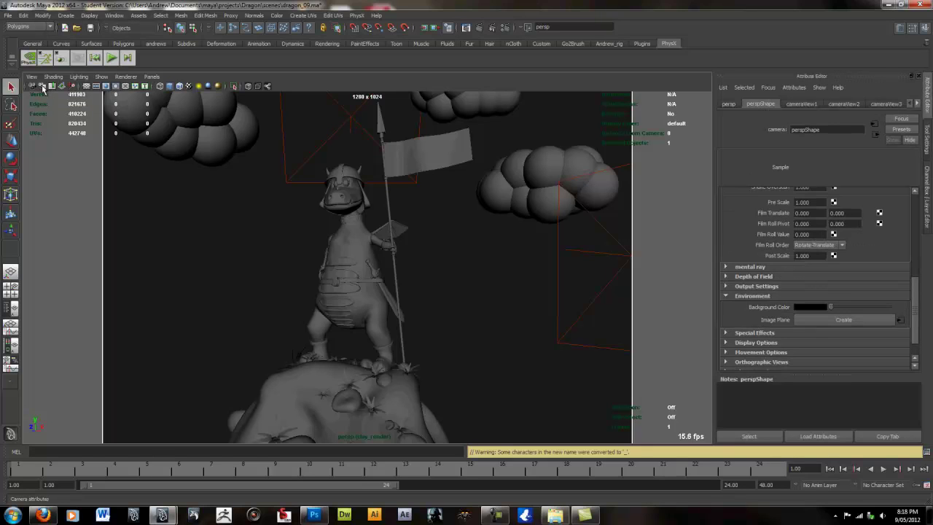
pyautogui.scroll(3, 758, 253)
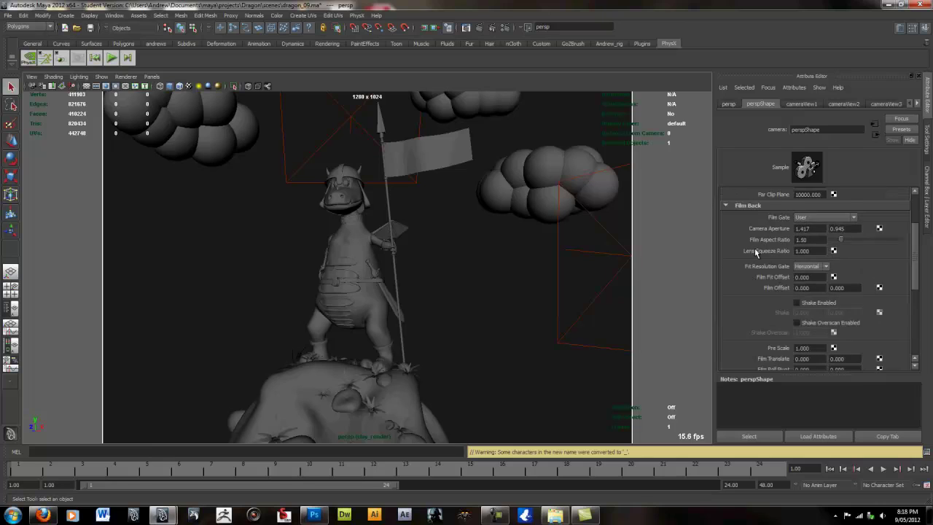
pyautogui.scroll(-4, 759, 251)
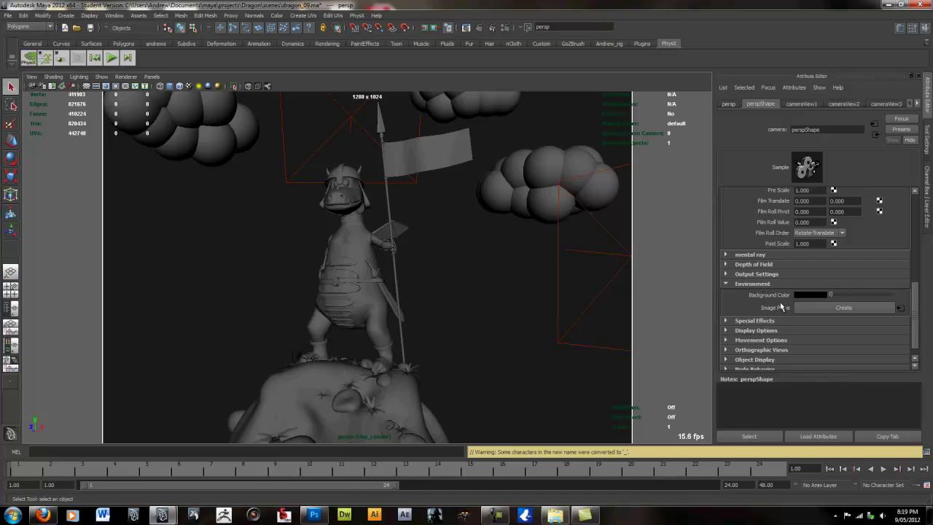
pyautogui.click(821, 295)
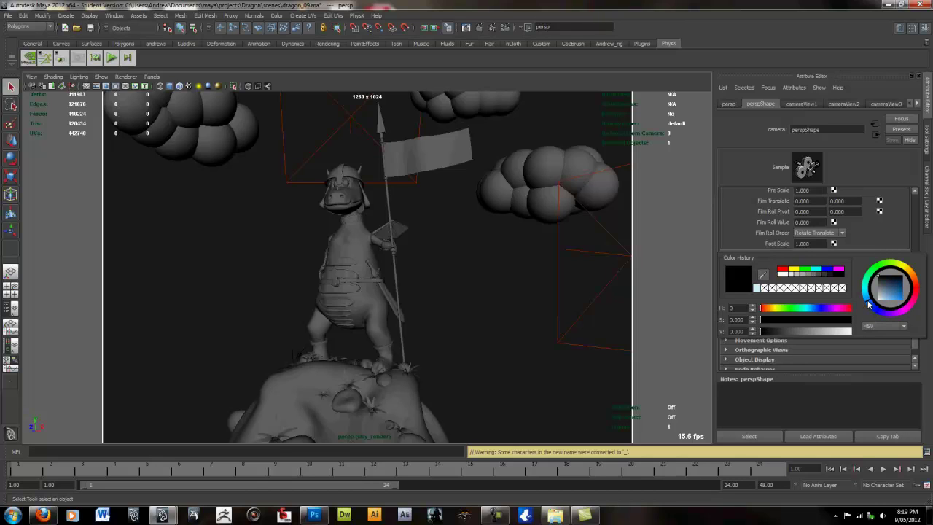
pyautogui.moveTo(883, 294)
pyautogui.mouseDown()
pyautogui.moveTo(875, 295)
pyautogui.moveTo(883, 304)
pyautogui.mouseUp()
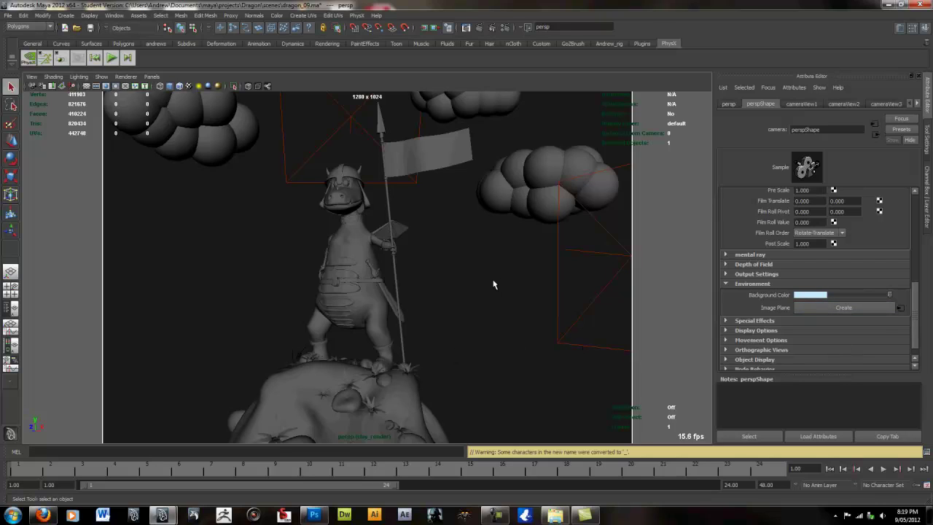
# - In Render Settings' Quality tab, drag clay_render's Max Sample Level down to 1
pyautogui.click(506, 29)
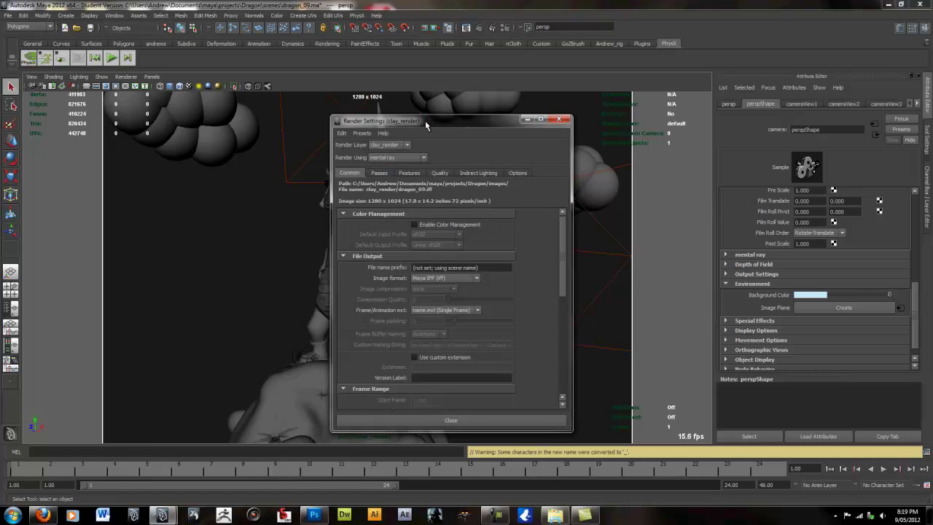
pyautogui.moveTo(426, 121); pyautogui.dragTo(460, 103)
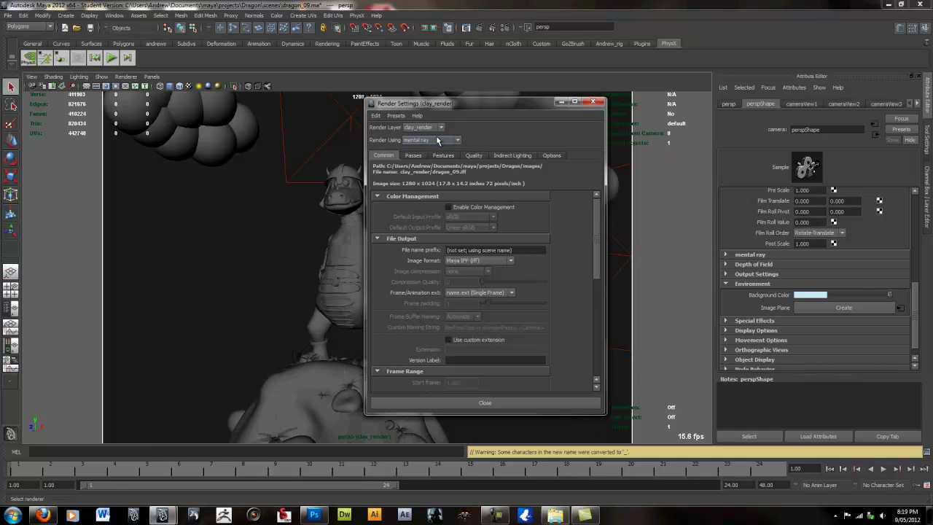
pyautogui.click(473, 155)
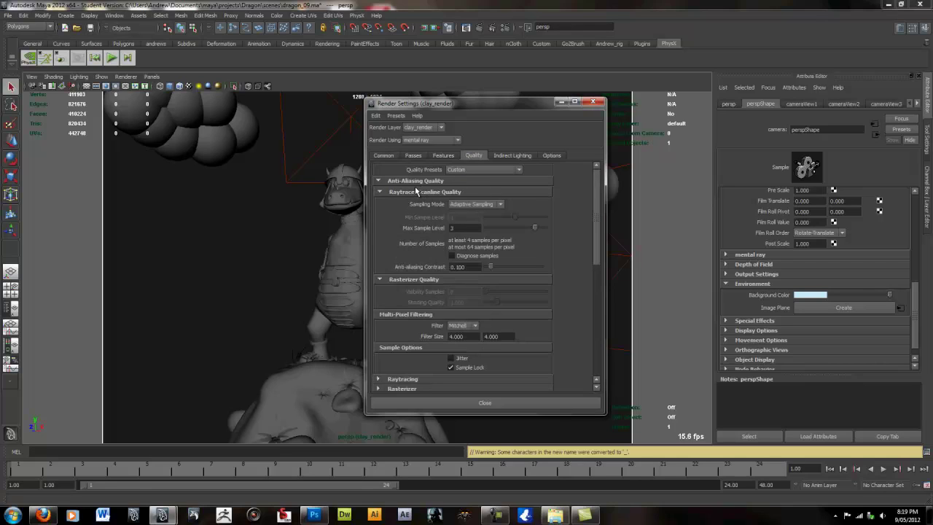
pyautogui.moveTo(535, 230)
pyautogui.mouseDown()
pyautogui.moveTo(515, 229)
pyautogui.moveTo(535, 230)
pyautogui.mouseUp()
pyautogui.click(444, 156)
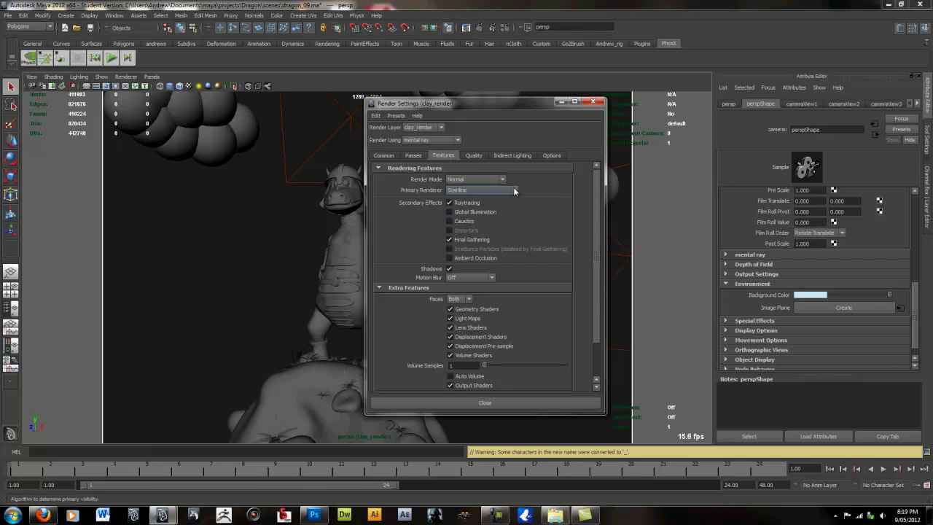
pyautogui.click(594, 101)
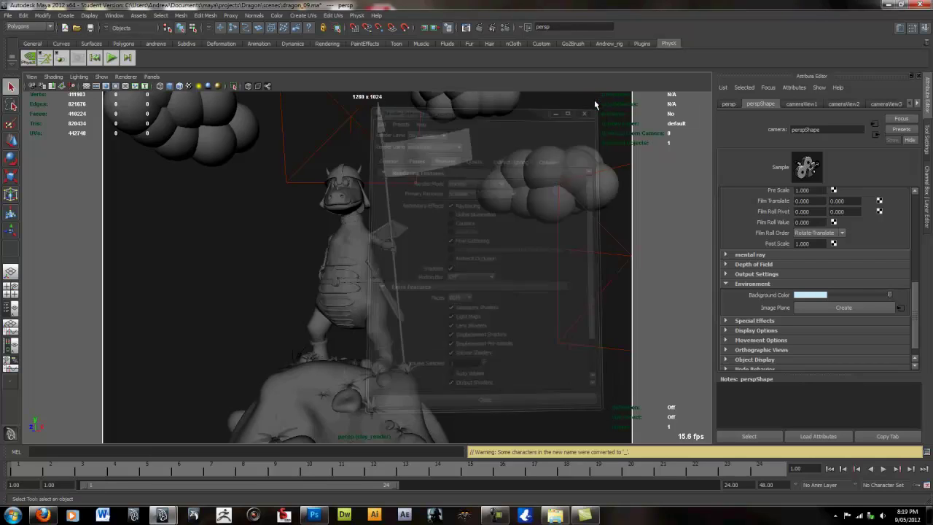
# - Turn on directionalLight1's depth map shadows with Resolution 4000 and Filter Size 16
pyautogui.scroll(-5, 448, 204)
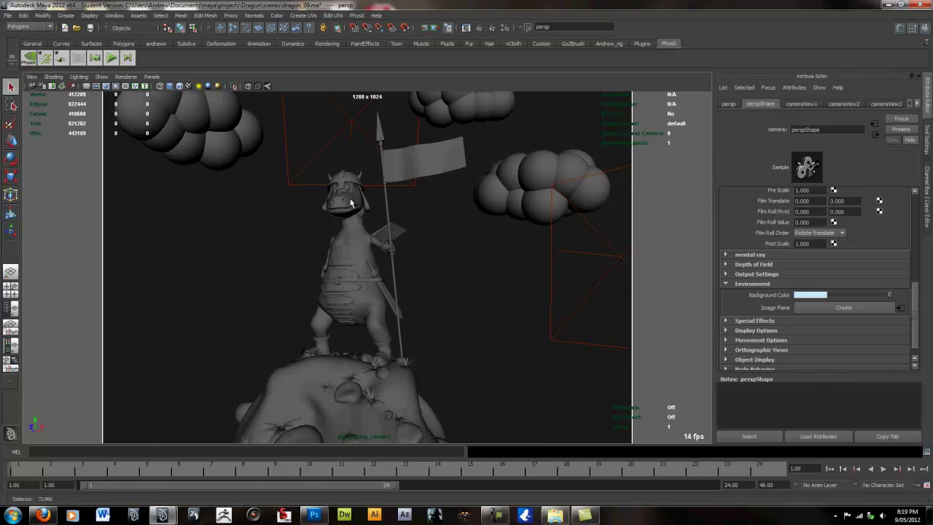
pyautogui.keyDown('alt'); pyautogui.moveTo(343, 211); pyautogui.dragTo(226, 241); pyautogui.keyUp('alt')
pyautogui.keyDown('alt'); pyautogui.moveTo(355, 301); pyautogui.dragTo(162, 208); pyautogui.keyUp('alt')
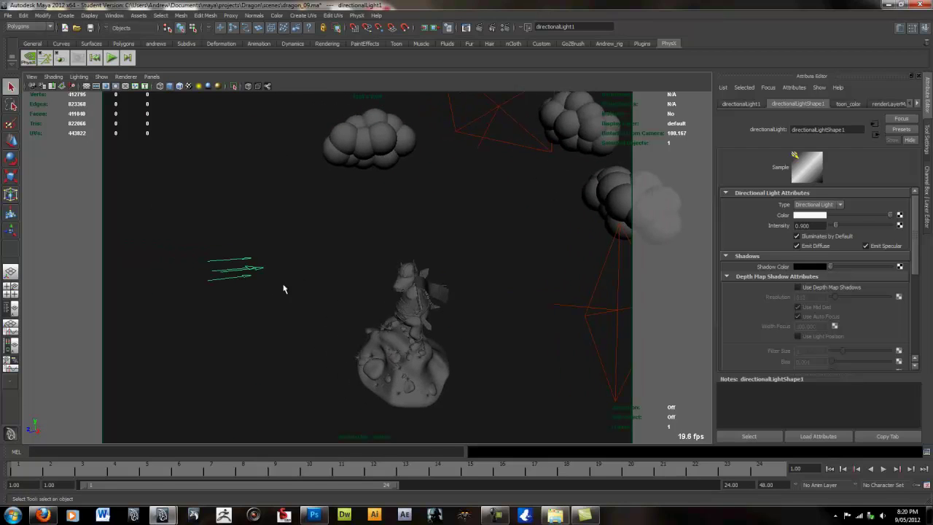
pyautogui.keyDown('alt'); pyautogui.moveTo(361, 309); pyautogui.dragTo(467, 299); pyautogui.keyUp('alt')
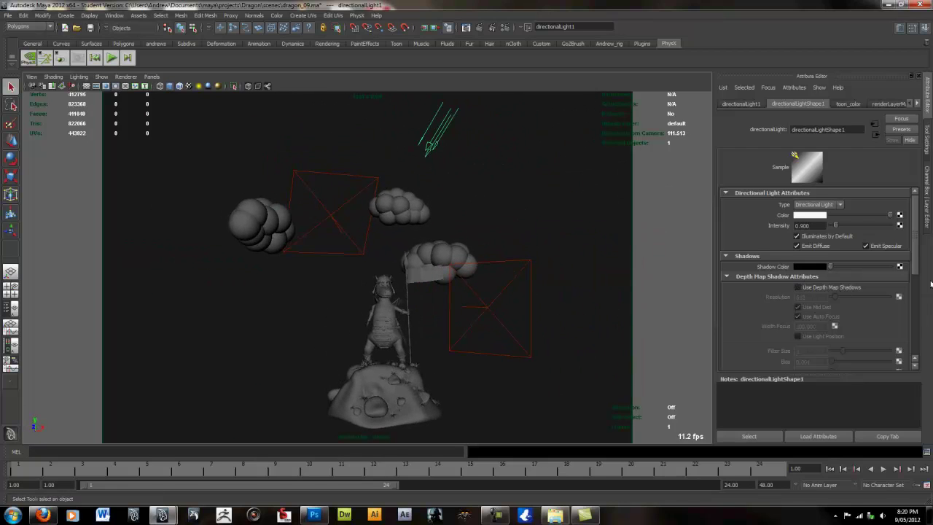
pyautogui.click(828, 288)
pyautogui.click(820, 297)
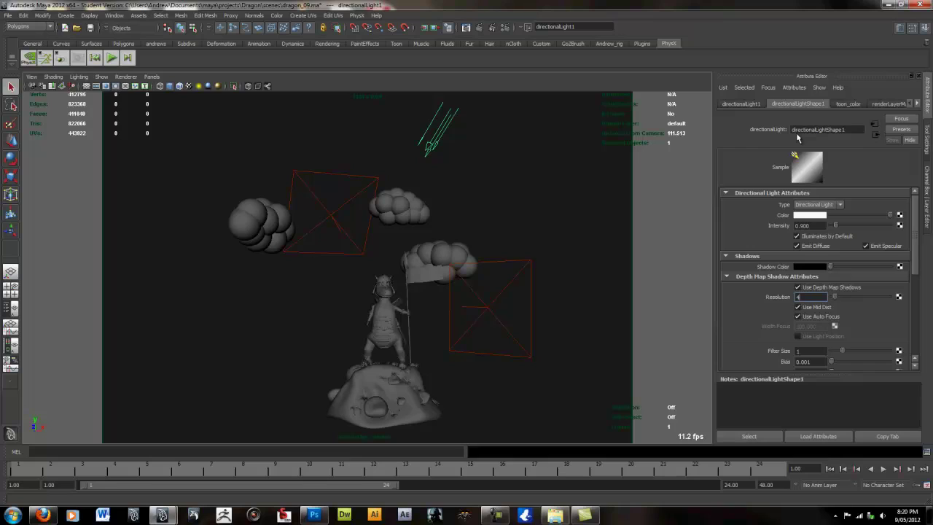
pyautogui.press('Return')
pyautogui.click(812, 351)
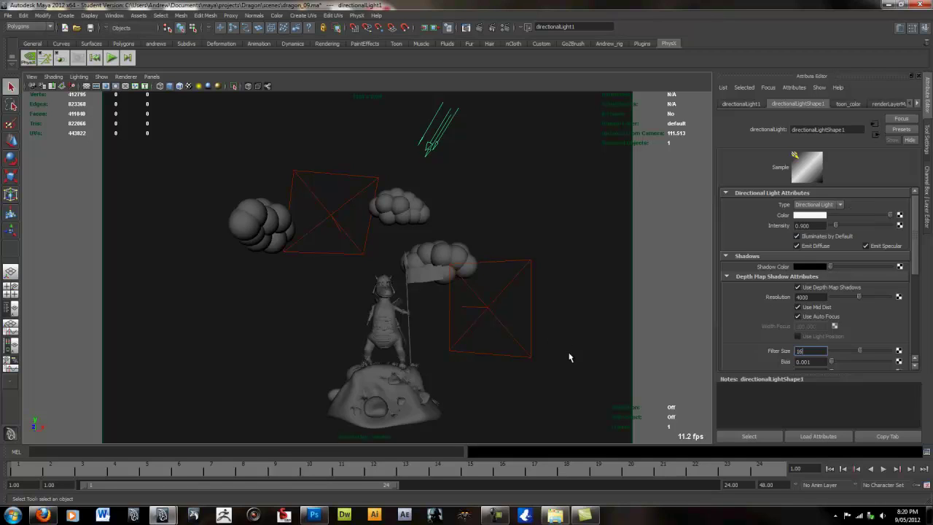
pyautogui.keyDown('alt'); pyautogui.moveTo(570, 356); pyautogui.dragTo(466, 312); pyautogui.keyUp('alt')
# - Switch the perspective view to the clay_camera bookmark
pyautogui.click(31, 76)
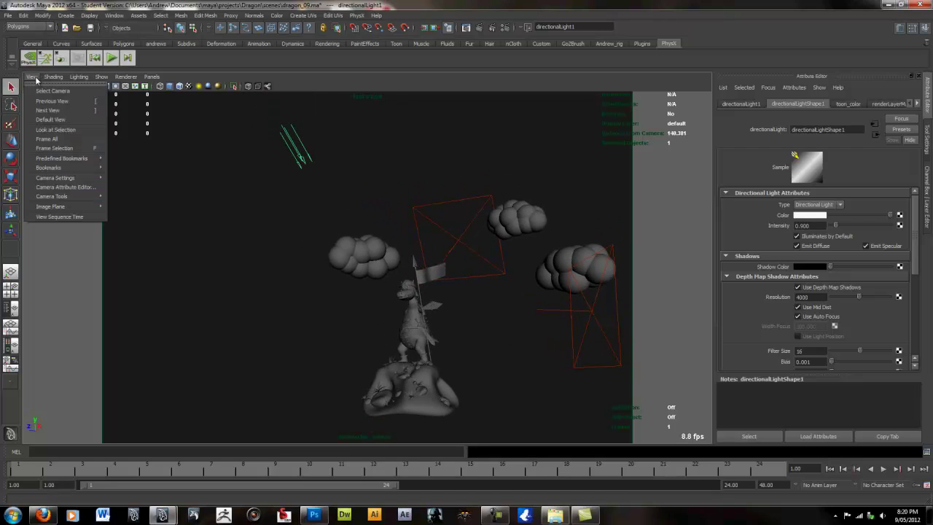
pyautogui.moveTo(86, 171)
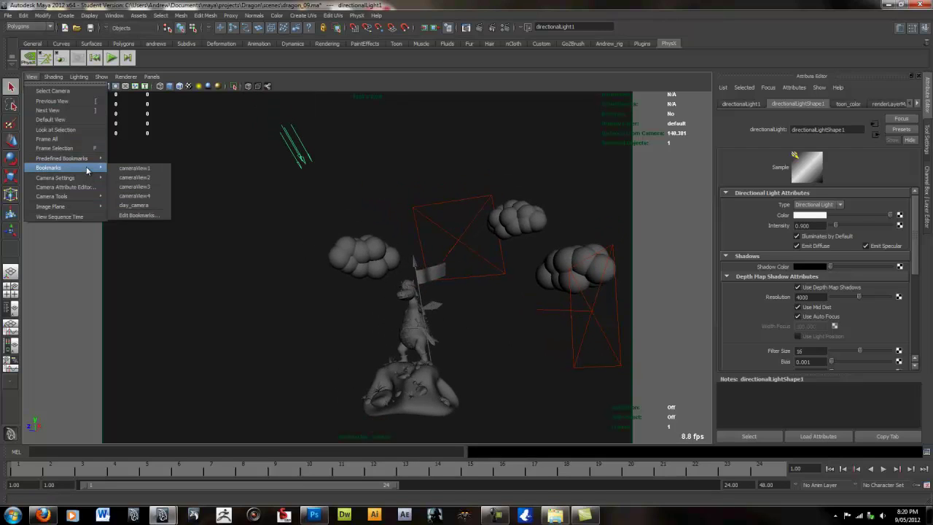
pyautogui.click(135, 206)
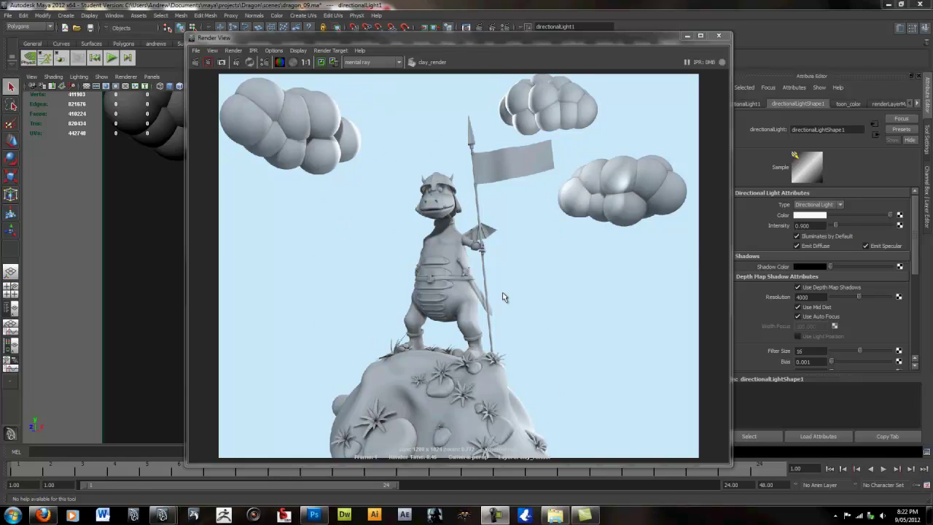
# - Save the Render View image as a PNG named 'clay render'
pyautogui.click(195, 52)
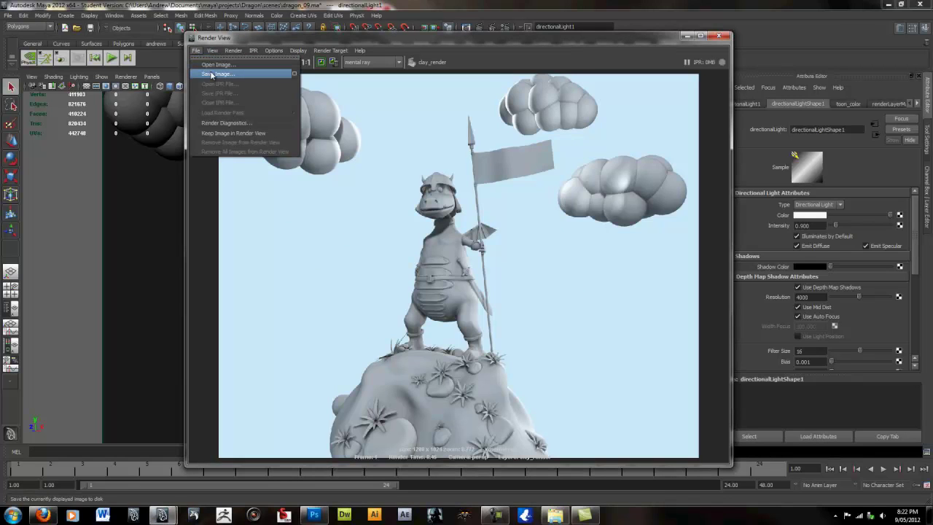
pyautogui.click(219, 70)
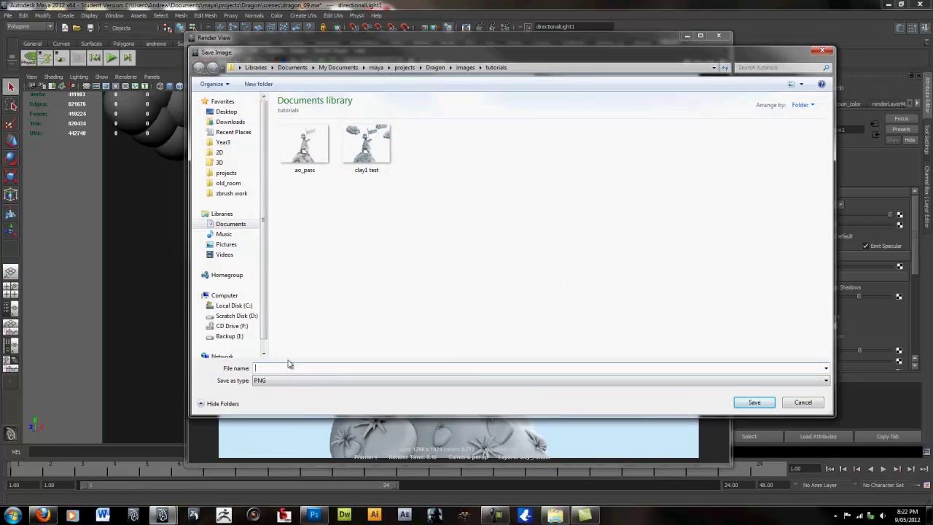
pyautogui.click(305, 144)
pyautogui.click(366, 145)
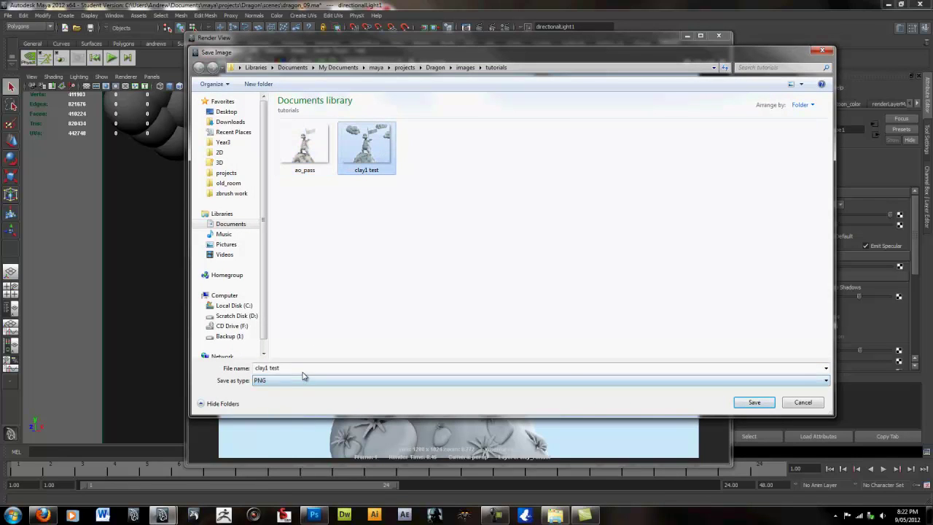
pyautogui.press('Tab')
pyautogui.write('cla')
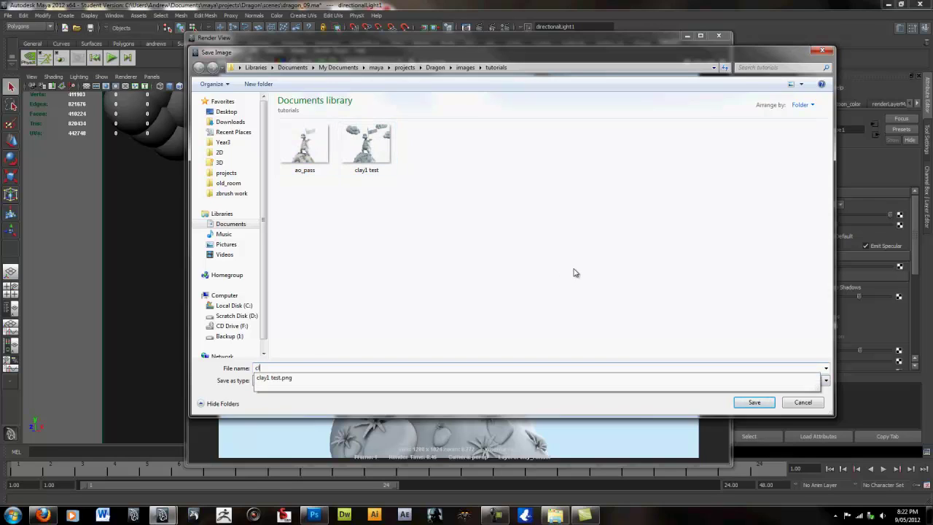
pyautogui.write('y ')
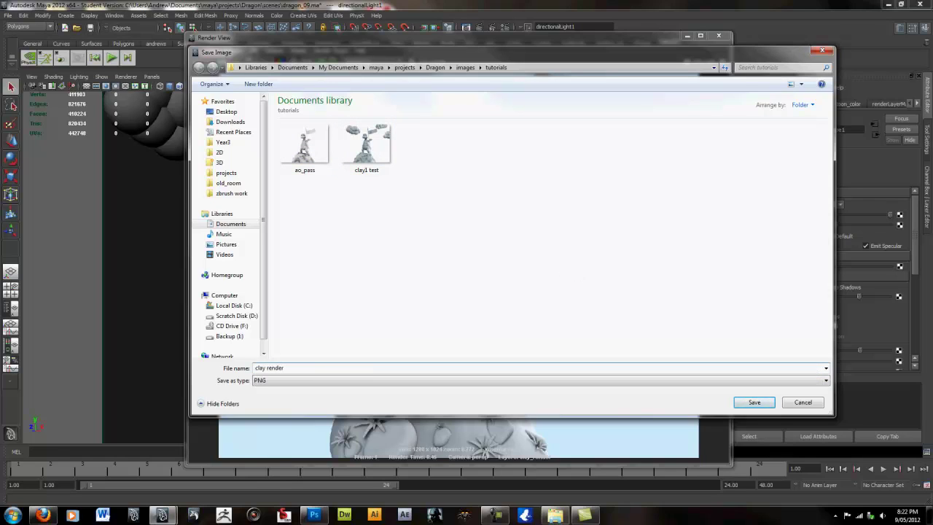
pyautogui.write('render')
pyautogui.click(758, 402)
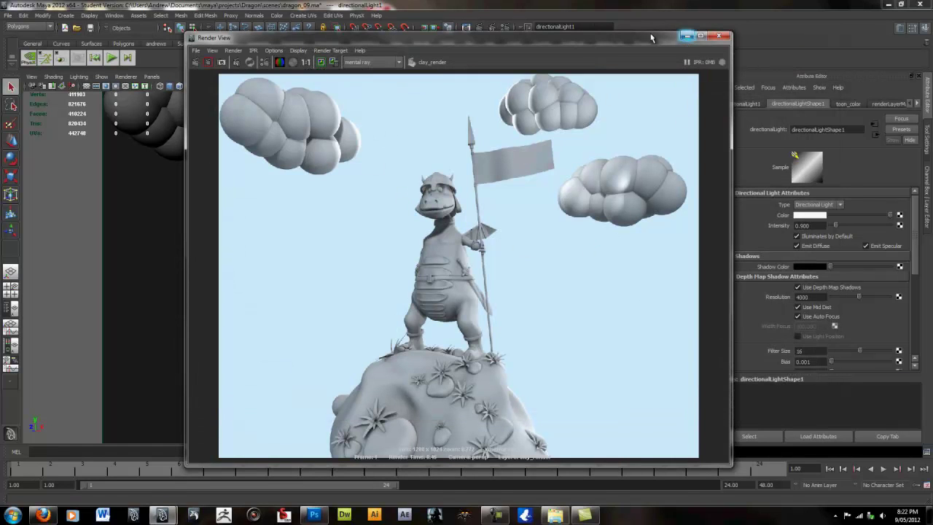
# - Minimize the Render View and show the Channel Box/Layer Editor
pyautogui.moveTo(623, 37); pyautogui.dragTo(612, 16)
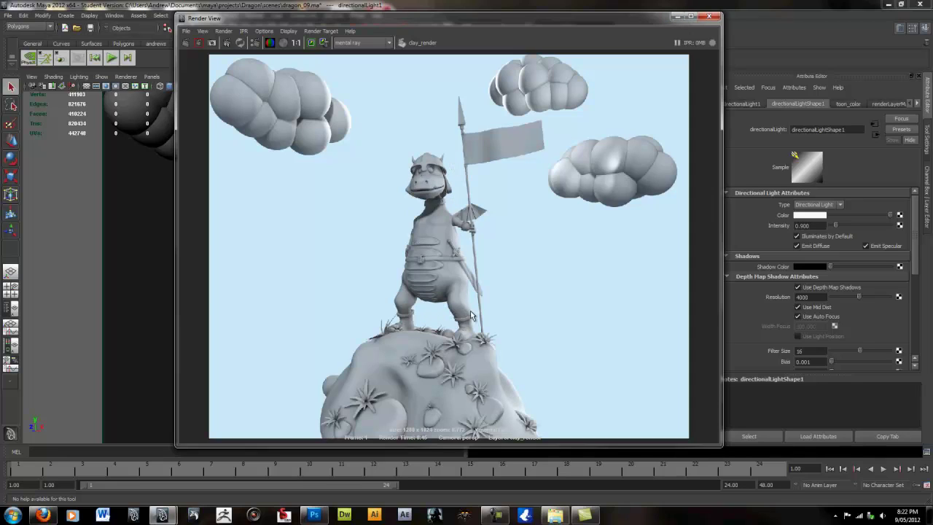
pyautogui.click(677, 16)
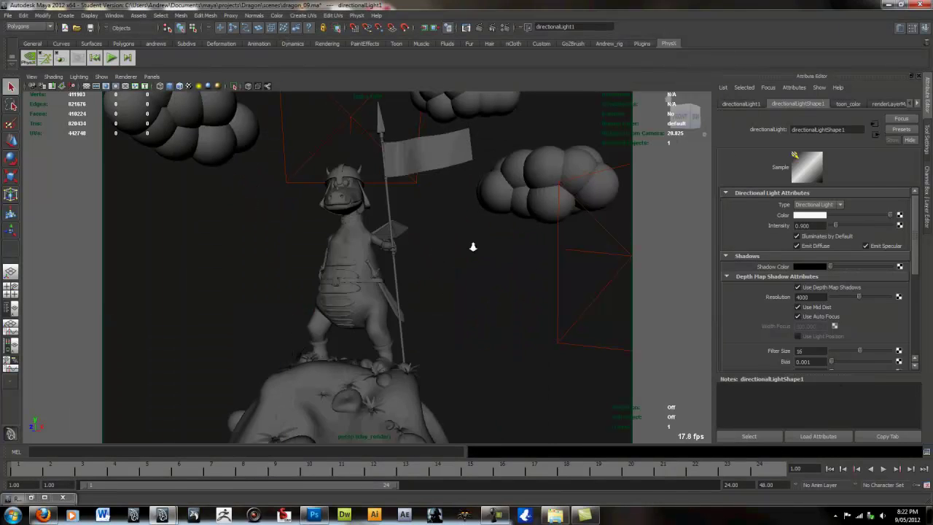
pyautogui.hotkey('ctrl', 'a')
# - Select the dragon scene geometry, skipping the light, and create a render layer from it
pyautogui.keyDown('alt'); pyautogui.moveTo(508, 250); pyautogui.dragTo(250, 255, button='right'); pyautogui.keyUp('alt')
pyautogui.keyDown('alt'); pyautogui.moveTo(250, 254); pyautogui.dragTo(585, 366); pyautogui.keyUp('alt')
pyautogui.keyDown('alt'); pyautogui.moveTo(484, 312); pyautogui.dragTo(498, 282); pyautogui.keyUp('alt')
pyautogui.keyDown('ctrl'); pyautogui.click(377, 156); pyautogui.keyUp('ctrl')
pyautogui.keyDown('ctrl'); pyautogui.moveTo(215, 139); pyautogui.dragTo(261, 173); pyautogui.keyUp('ctrl')
pyautogui.keyDown('alt'); pyautogui.moveTo(468, 261); pyautogui.dragTo(437, 255, button='middle'); pyautogui.keyUp('alt')
pyautogui.keyDown('alt'); pyautogui.moveTo(437, 256); pyautogui.dragTo(532, 296); pyautogui.keyUp('alt')
pyautogui.click(913, 317)
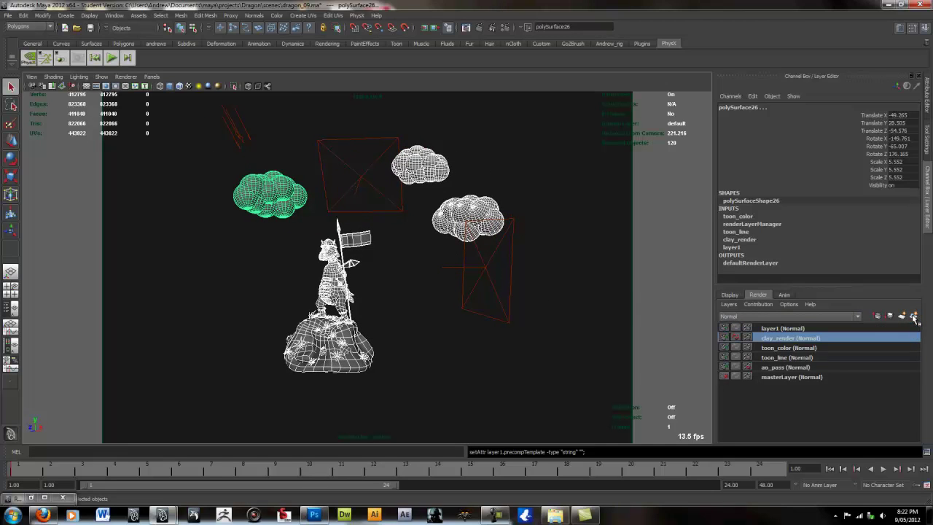
# - Rename the new layer1 render layer to ao_layer and clear the selection
pyautogui.click(775, 329)
pyautogui.doubleClick(771, 328)
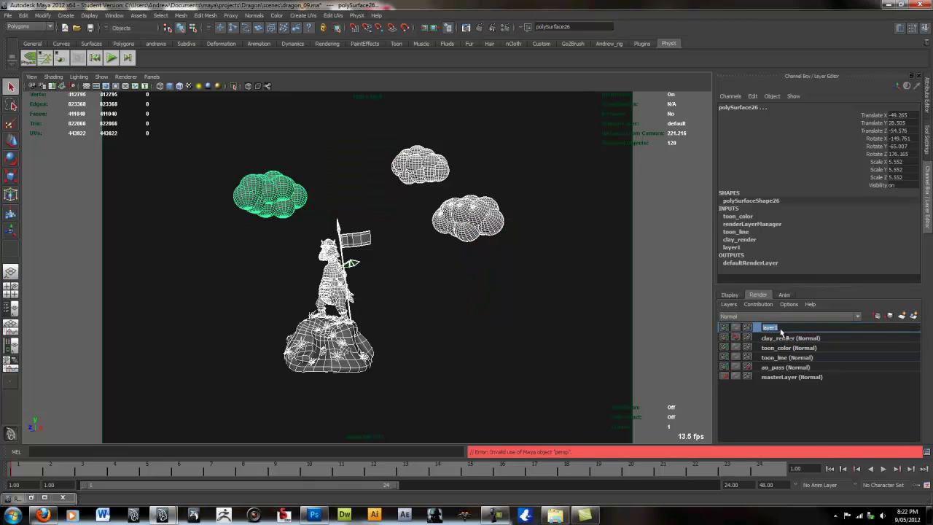
pyautogui.write('ao_')
pyautogui.press('Return')
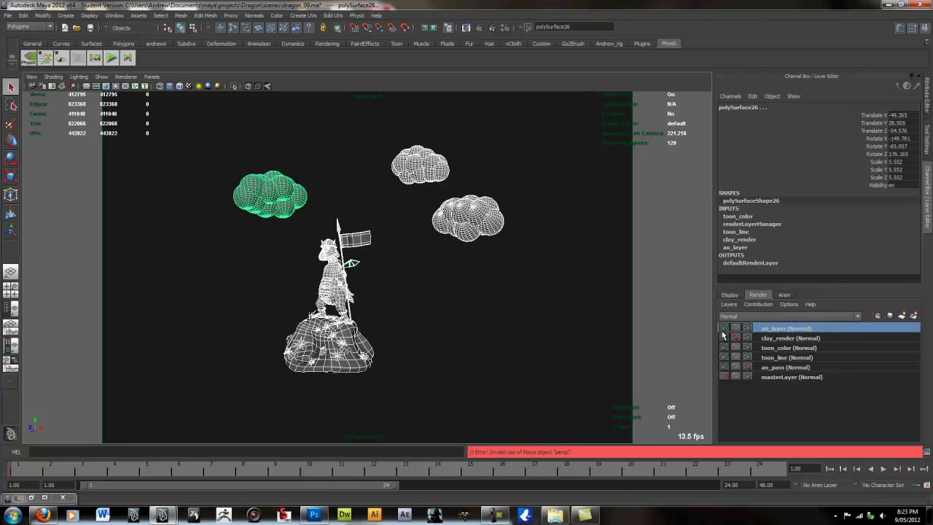
pyautogui.click(558, 345)
# - Open the ao_layer render layer attributes and apply the Occlusion preset
pyautogui.press('5')
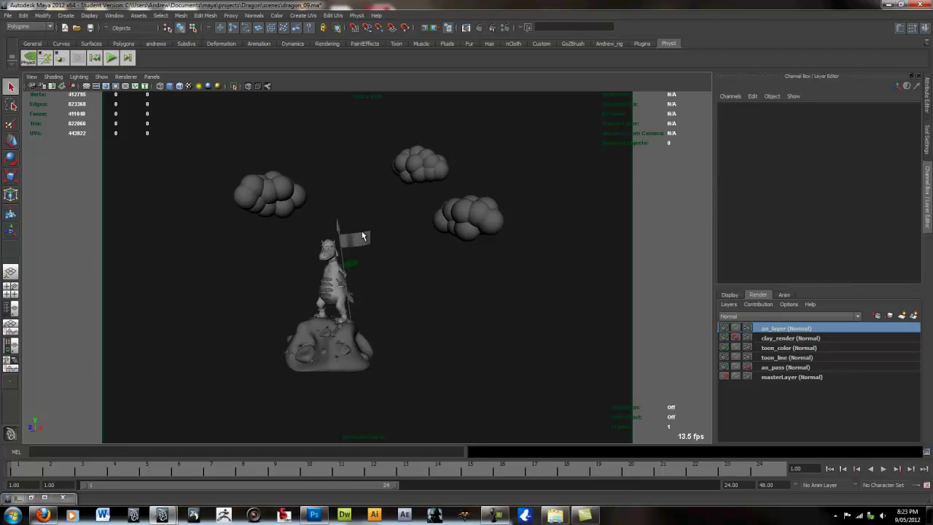
pyautogui.moveTo(206, 150); pyautogui.dragTo(513, 391)
pyautogui.press('4')
pyautogui.click(526, 356)
pyautogui.press('5')
pyautogui.rightClick(801, 330)
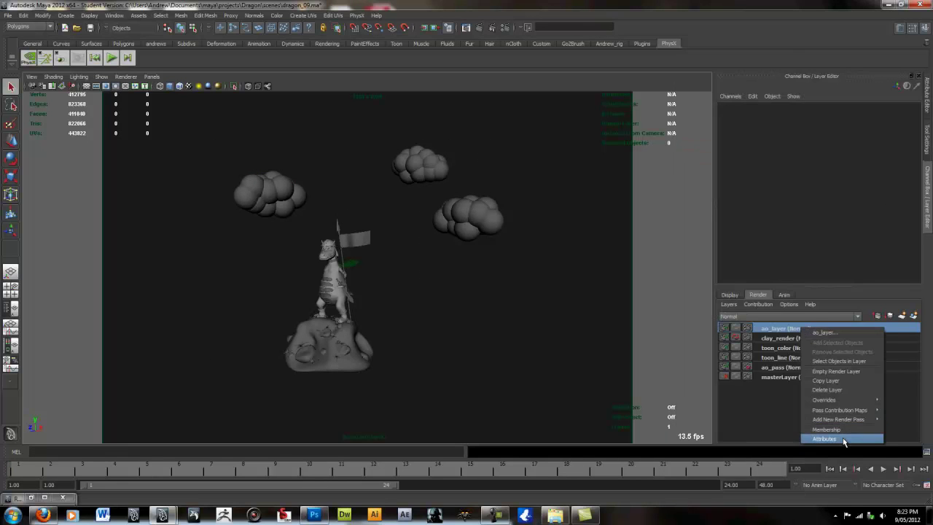
pyautogui.click(844, 439)
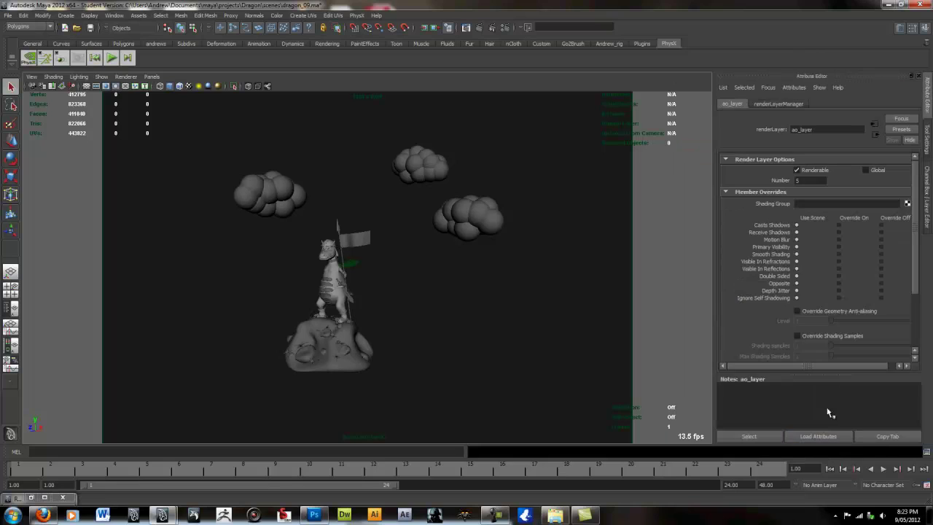
pyautogui.click(901, 131)
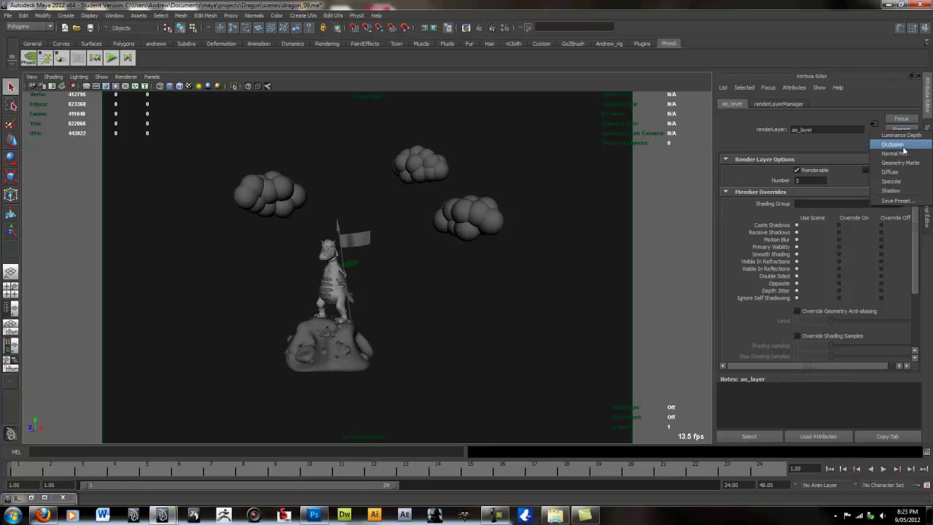
pyautogui.click(892, 144)
# - On the connected mib_amb_occlusion2 node, raise Samples from 16 to 64
pyautogui.keyDown('alt'); pyautogui.moveTo(377, 309); pyautogui.dragTo(387, 329, button='middle'); pyautogui.keyUp('alt')
pyautogui.moveTo(387, 329)
pyautogui.keyDown('alt'); pyautogui.mouseDown()
pyautogui.moveTo(410, 375)
pyautogui.moveTo(385, 309)
pyautogui.moveTo(406, 305)
pyautogui.moveTo(389, 312)
pyautogui.mouseUp(); pyautogui.keyUp('alt')
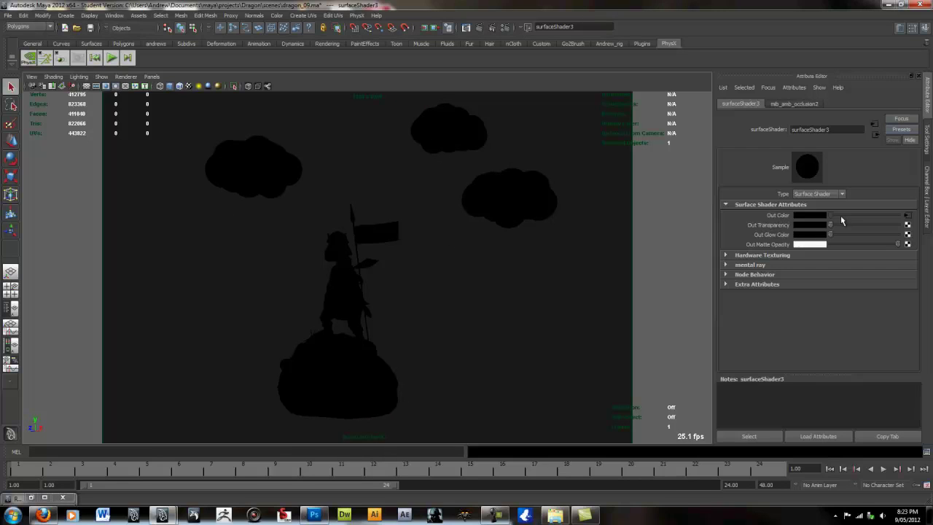
pyautogui.click(907, 216)
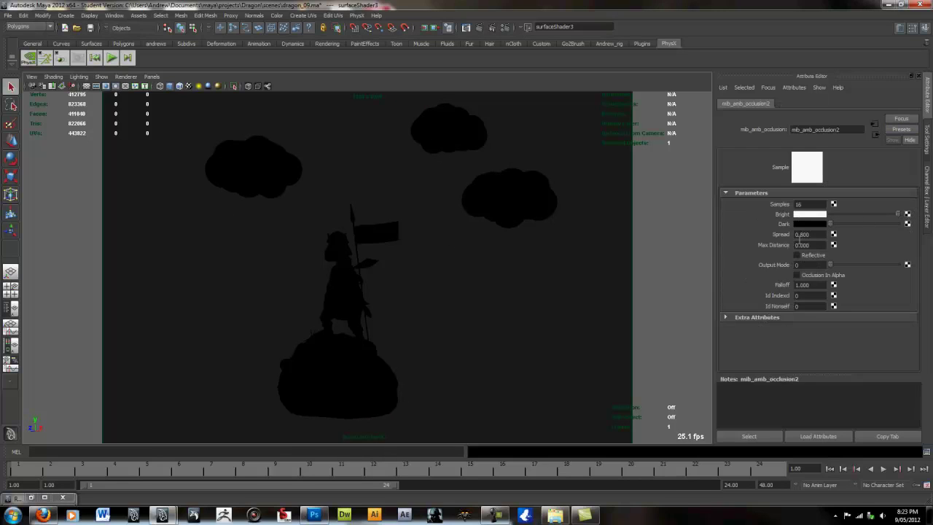
pyautogui.click(806, 204)
pyautogui.keyDown('alt'); pyautogui.moveTo(532, 345); pyautogui.dragTo(490, 321); pyautogui.keyUp('alt')
# - Jump the viewport camera to its saved bookmark view
pyautogui.click(31, 76)
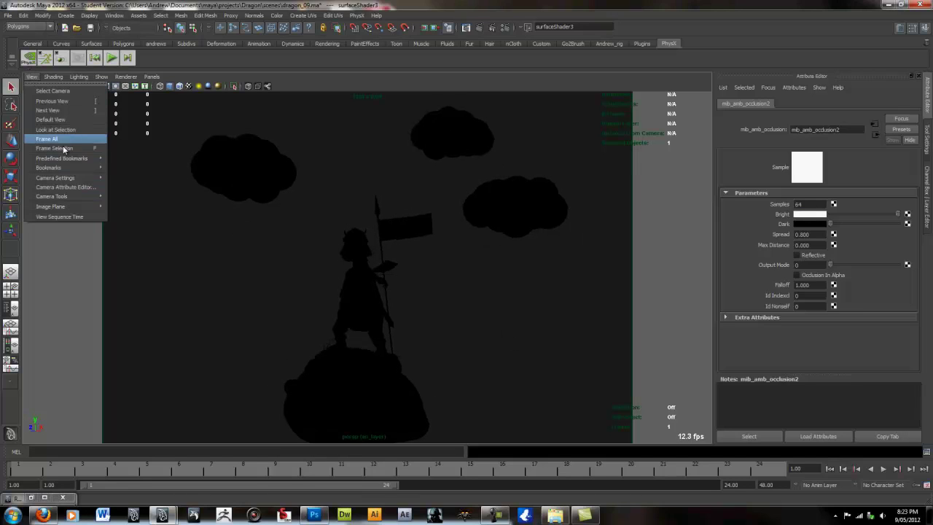
pyautogui.moveTo(72, 168)
pyautogui.click(131, 204)
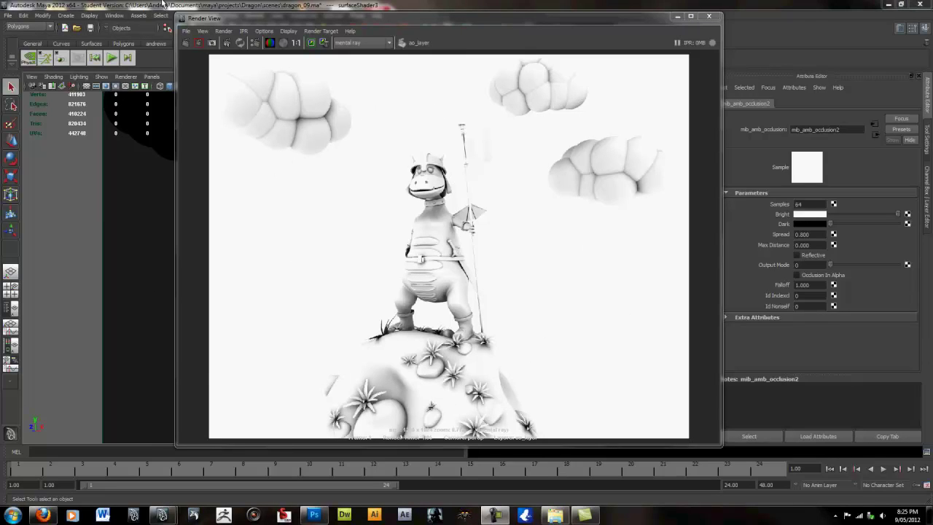
# - Save the rendered occlusion image as 'ao render' in the tutorials images folder
pyautogui.click(186, 32)
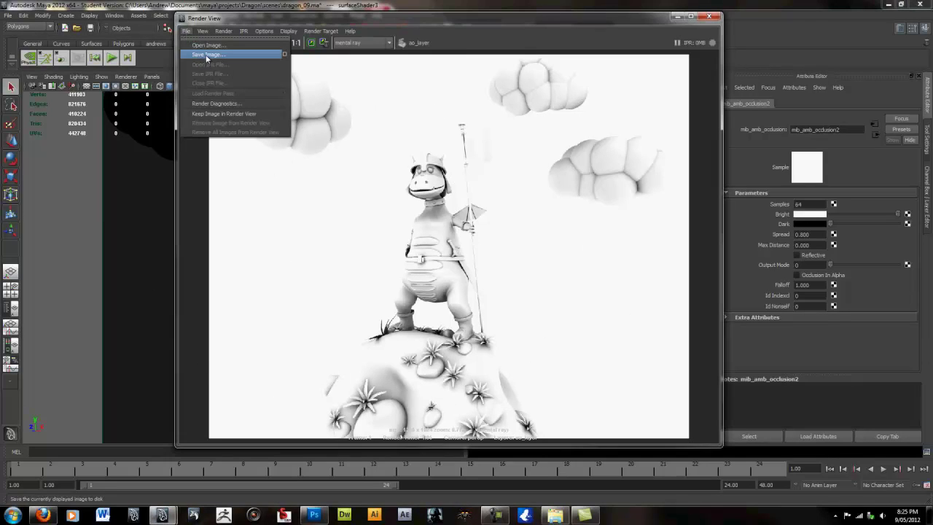
pyautogui.click(207, 56)
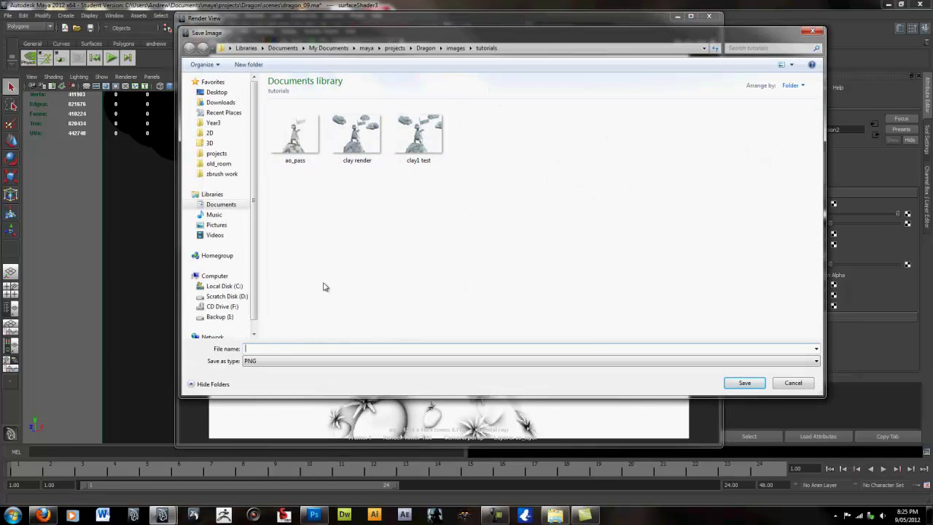
pyautogui.write('ao')
pyautogui.press('Escape')
pyautogui.click(733, 384)
pyautogui.click(745, 384)
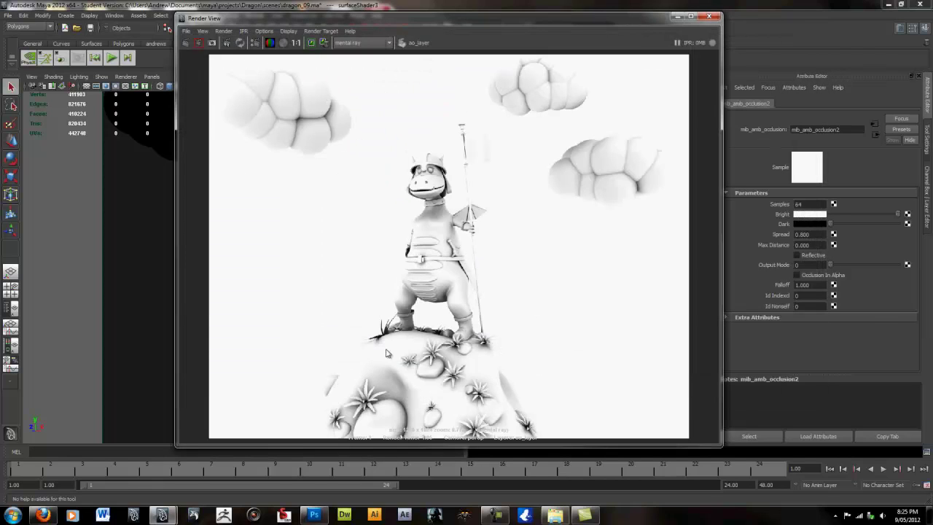
# - In Photoshop, open 'ao render' and 'clay render' together from the tutorials folder
pyautogui.click(314, 516)
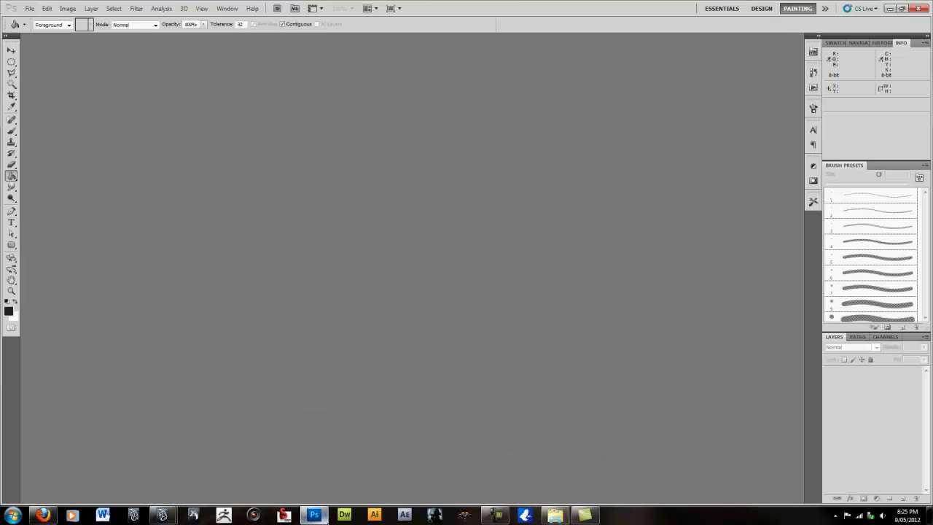
pyautogui.click(29, 8)
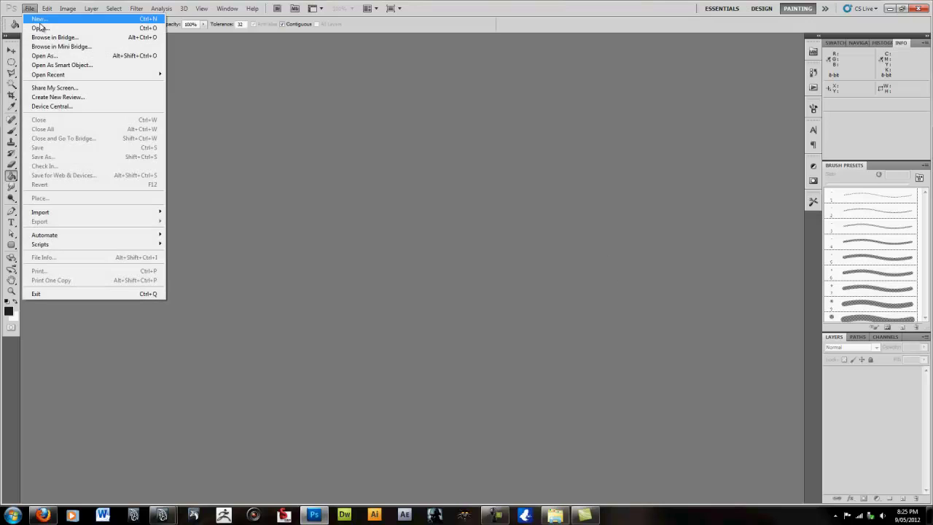
pyautogui.click(45, 27)
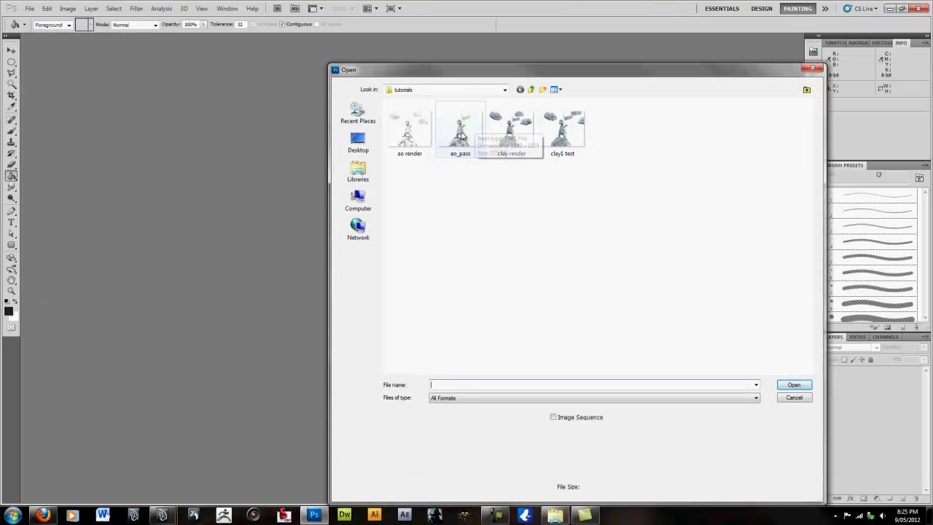
pyautogui.click(406, 131)
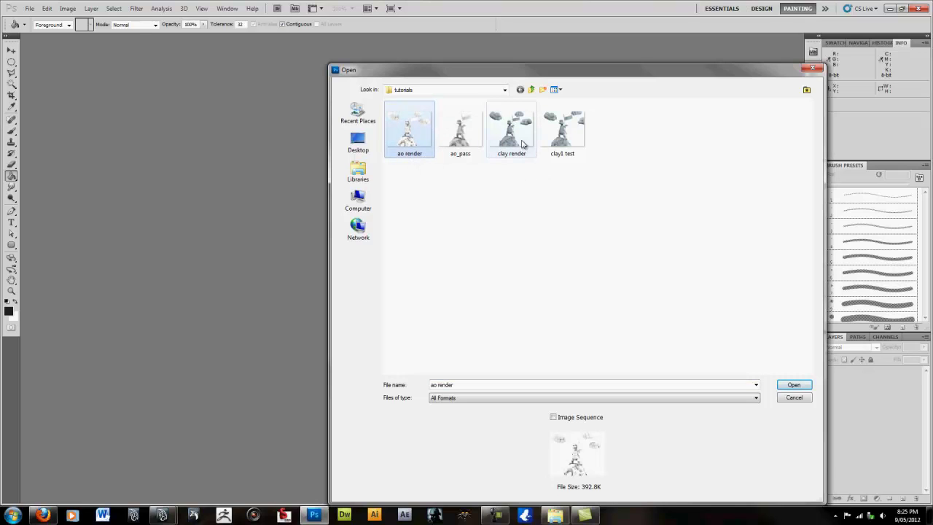
pyautogui.keyDown('ctrl'); pyautogui.click(510, 130); pyautogui.keyUp('ctrl')
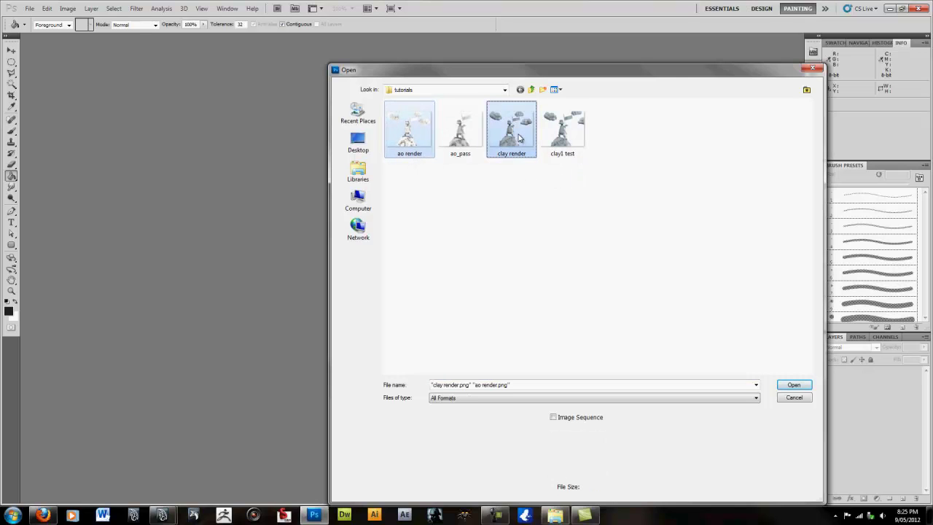
pyautogui.click(800, 386)
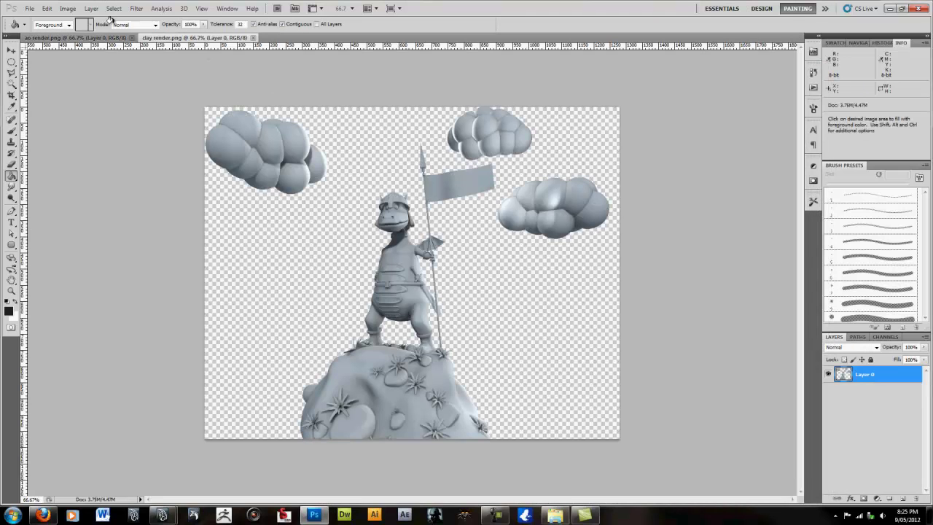
# - Copy the whole ao render canvas and paste it into clay render as Layer 1
pyautogui.click(82, 37)
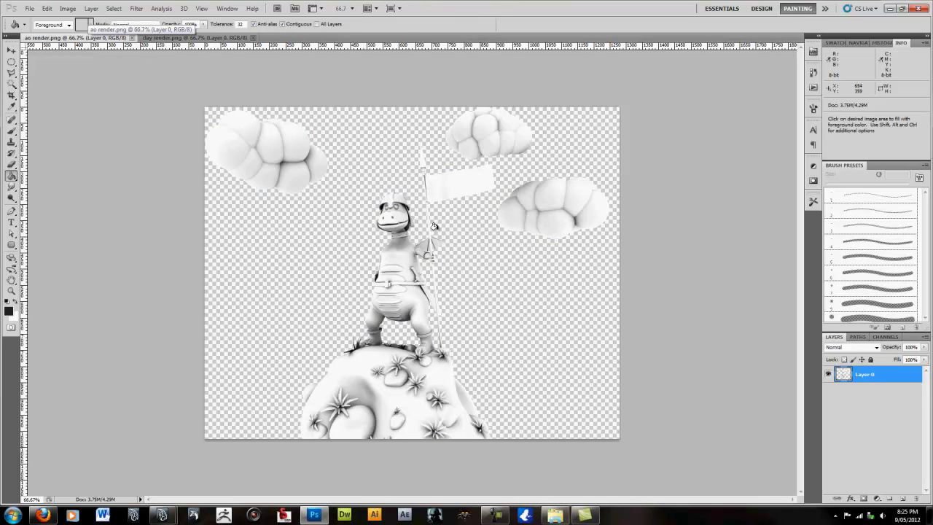
pyautogui.hotkey('ctrl', 'a')
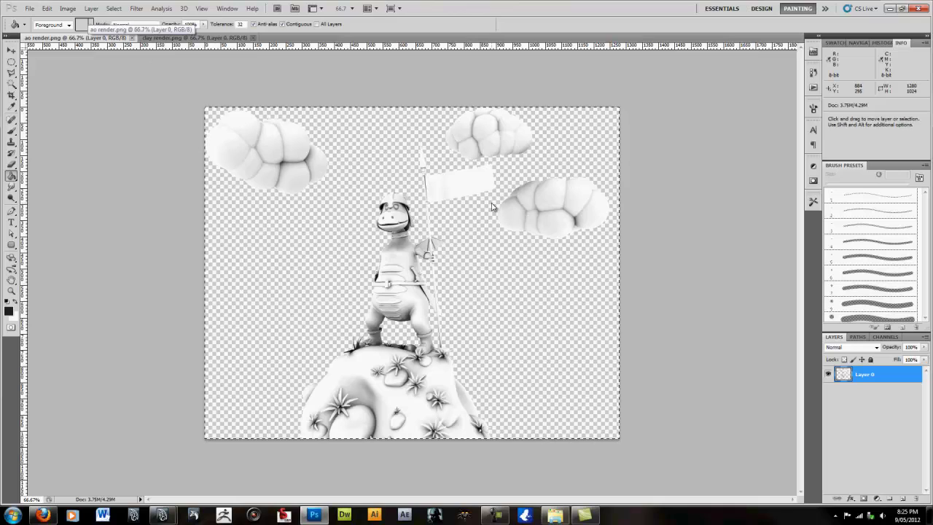
pyautogui.click(193, 40)
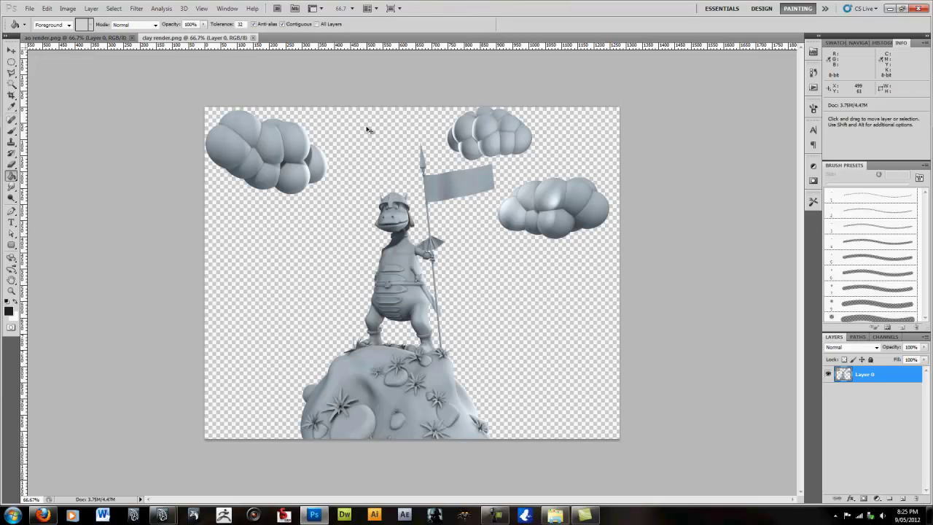
pyautogui.press('shift')
pyautogui.hotkey('ctrl', 'v')
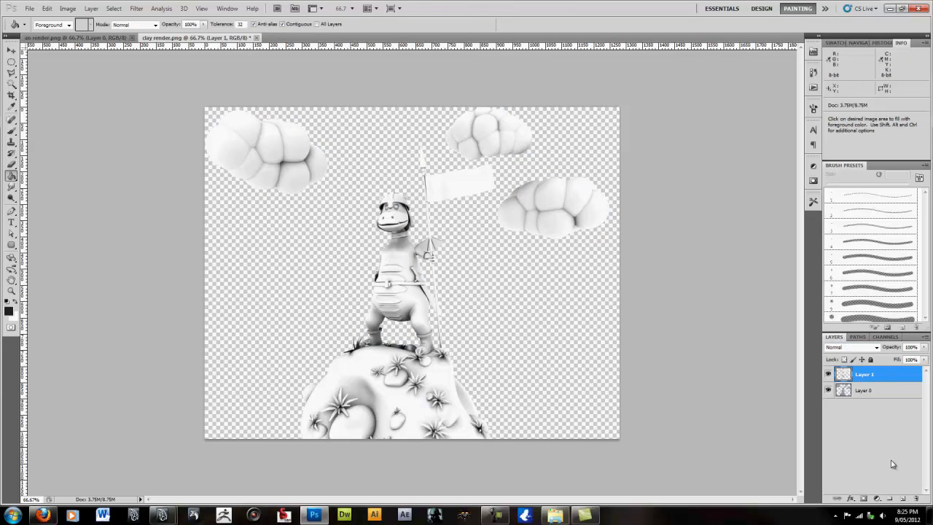
# - Set Layer 1 to Multiply blending at 75% opacity
pyautogui.click(877, 349)
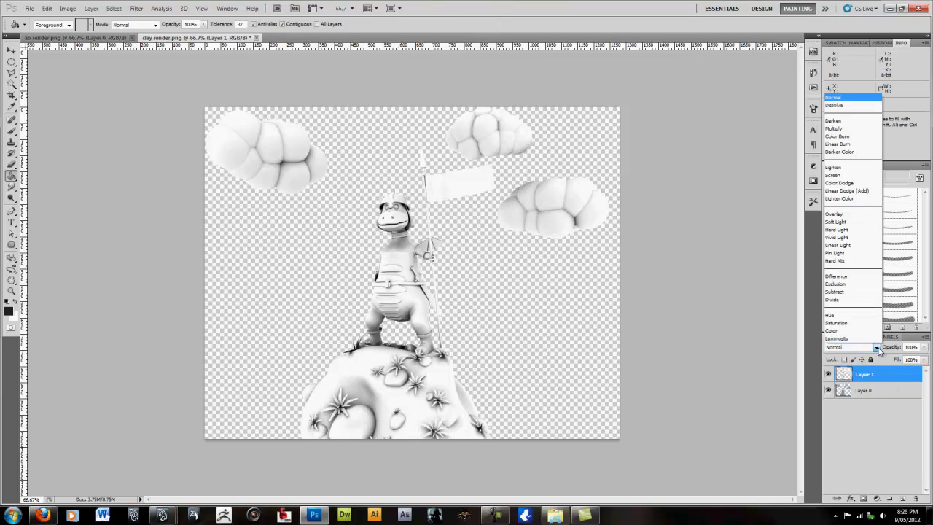
pyautogui.click(838, 128)
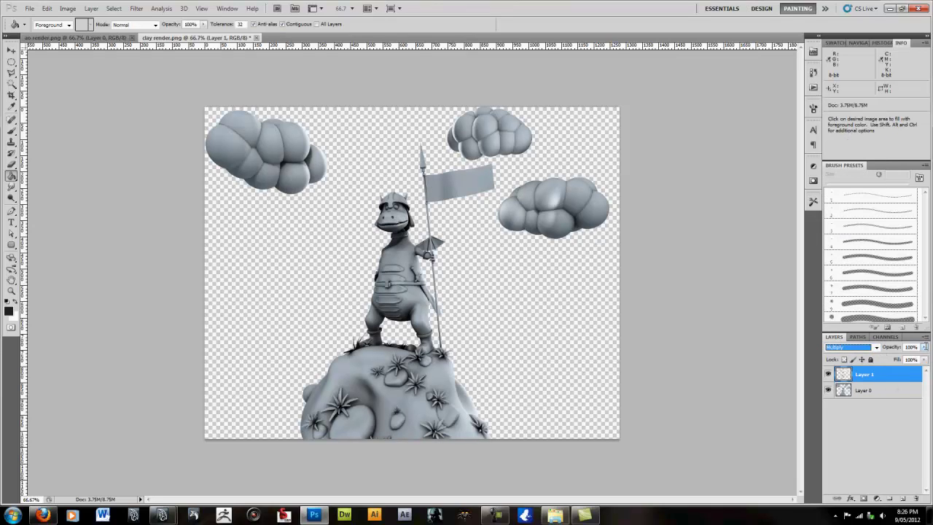
pyautogui.click(924, 347)
pyautogui.click(922, 347)
pyautogui.write('75')
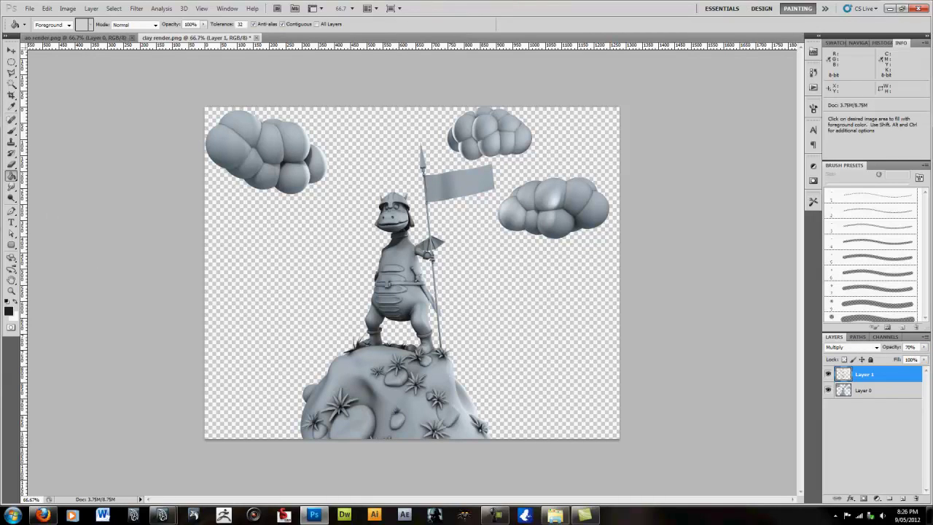
# - Add Layer 2 below Layer 0 and fill it with dark grey #272727
pyautogui.click(902, 498)
pyautogui.moveTo(871, 377); pyautogui.dragTo(874, 436)
pyautogui.click(9, 312)
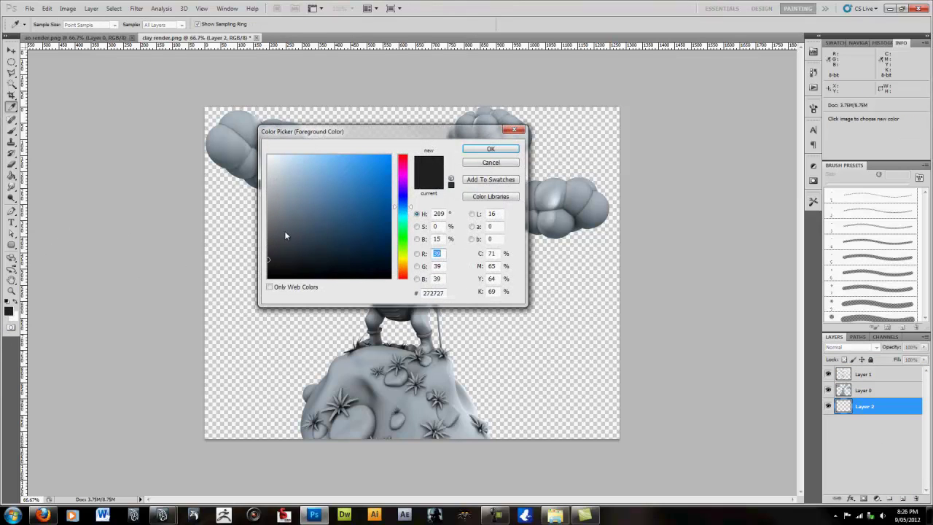
pyautogui.click(503, 150)
pyautogui.click(556, 147)
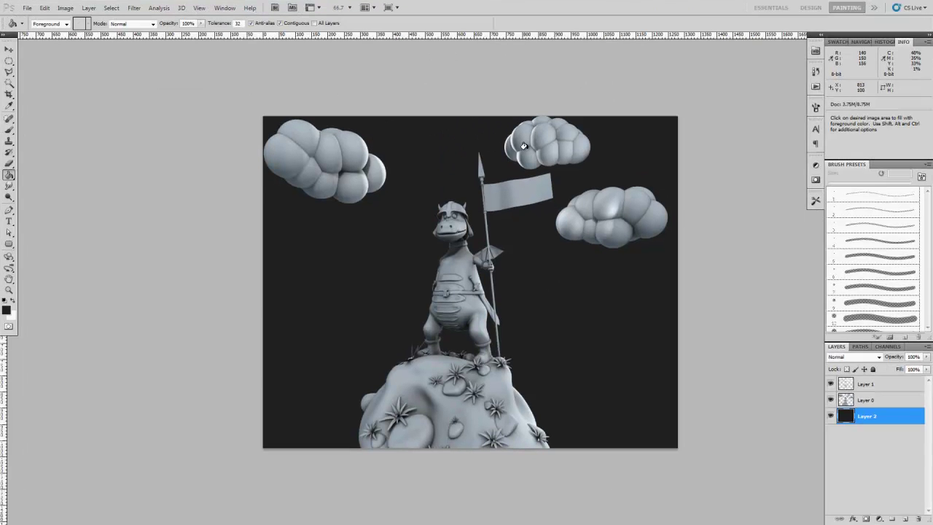
# - Preview the composite in full screen mode, zoomed in
pyautogui.press('f')
pyautogui.press('f')
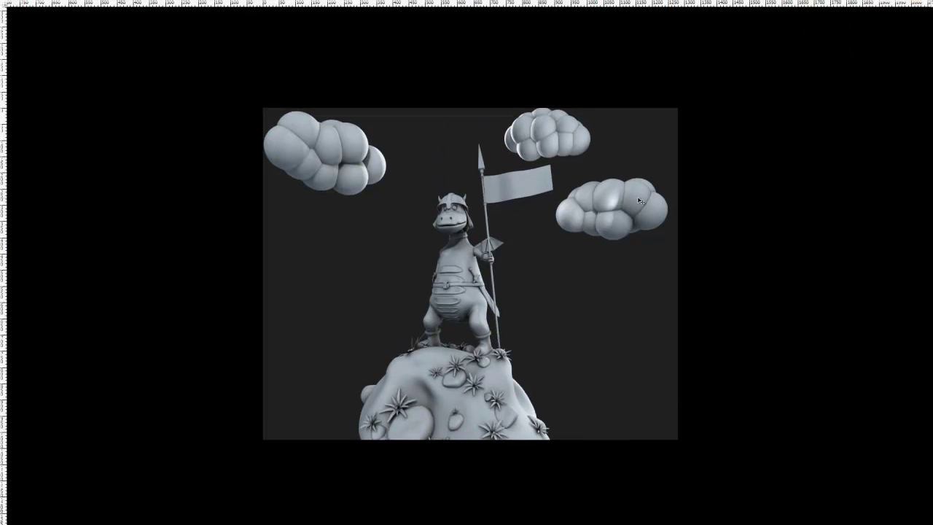
pyautogui.hotkey('ctrl', '+')
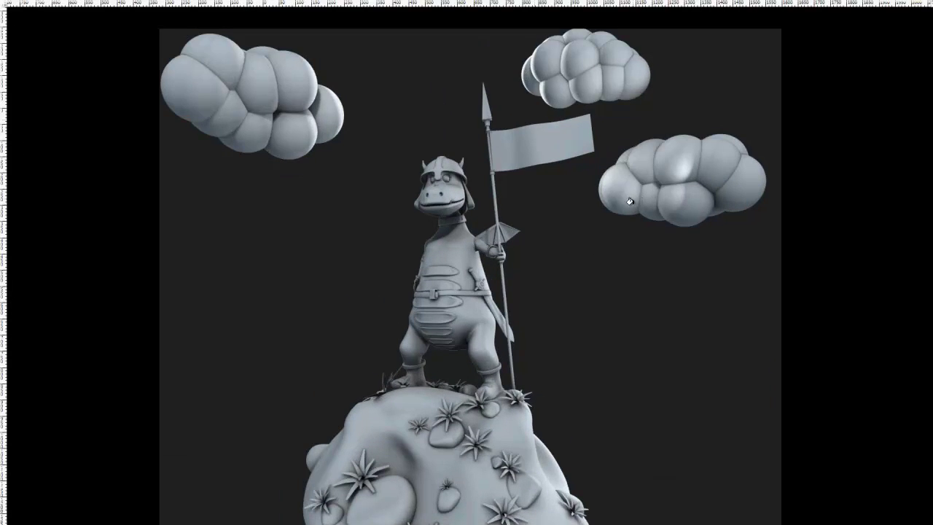
pyautogui.scroll(-1, 627, 191)
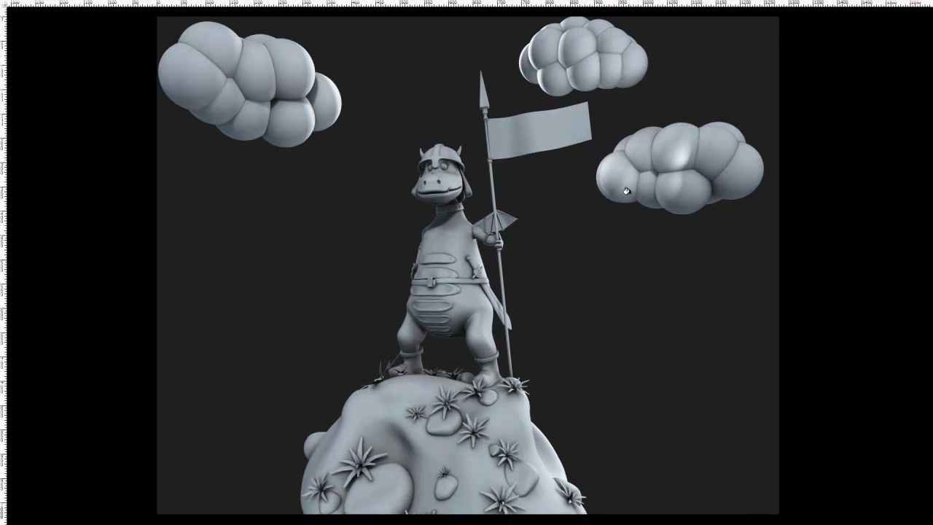